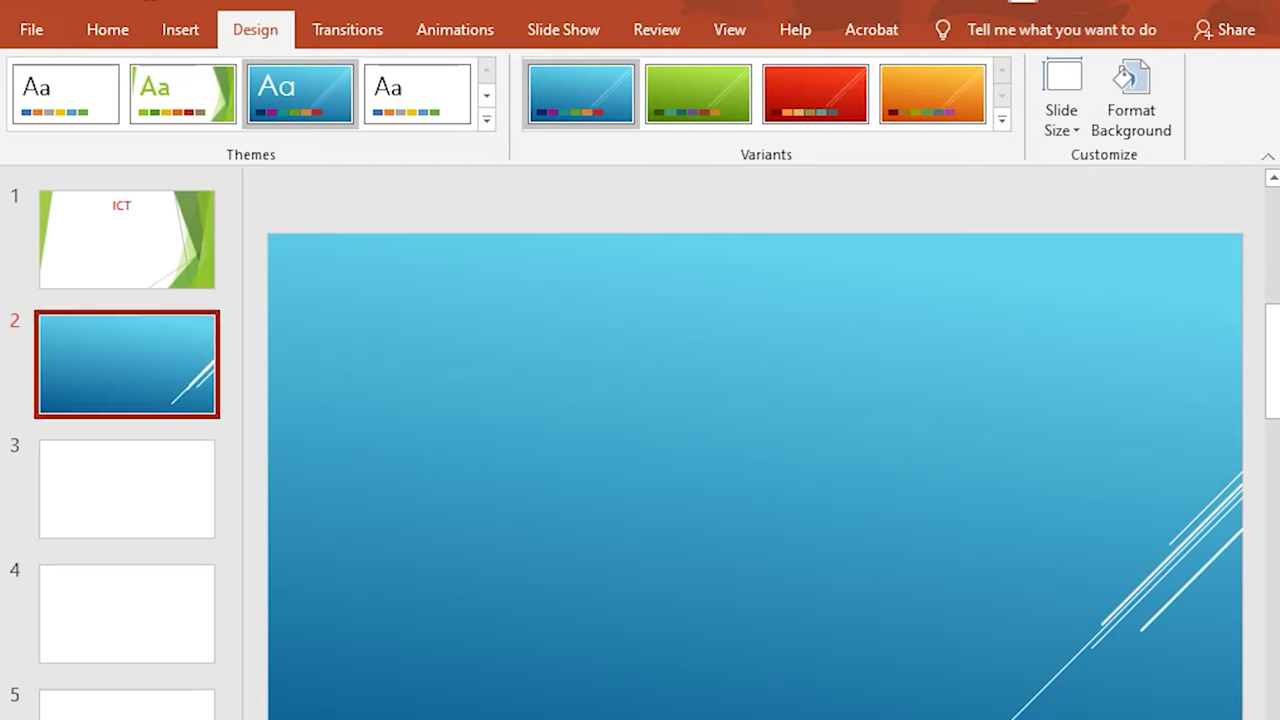
# Step: Give slide 3 a solid light orange background fill
pyautogui.press('Down')
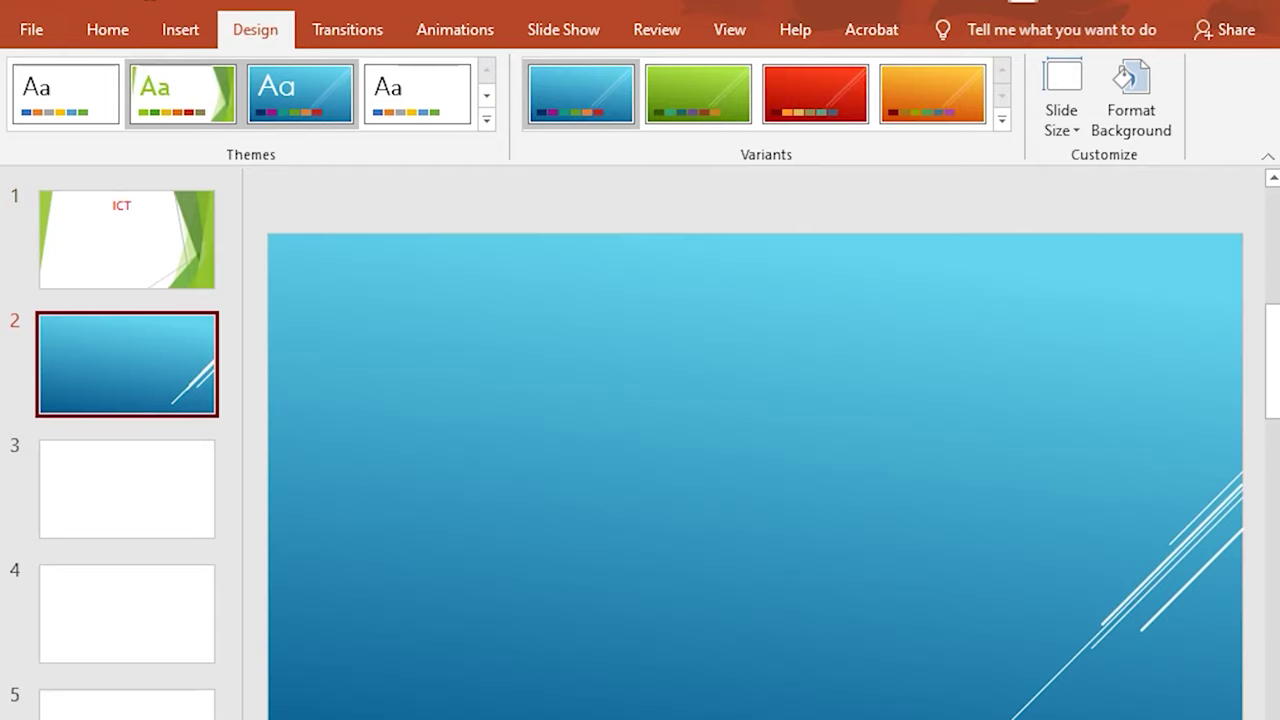
pyautogui.click(126, 488)
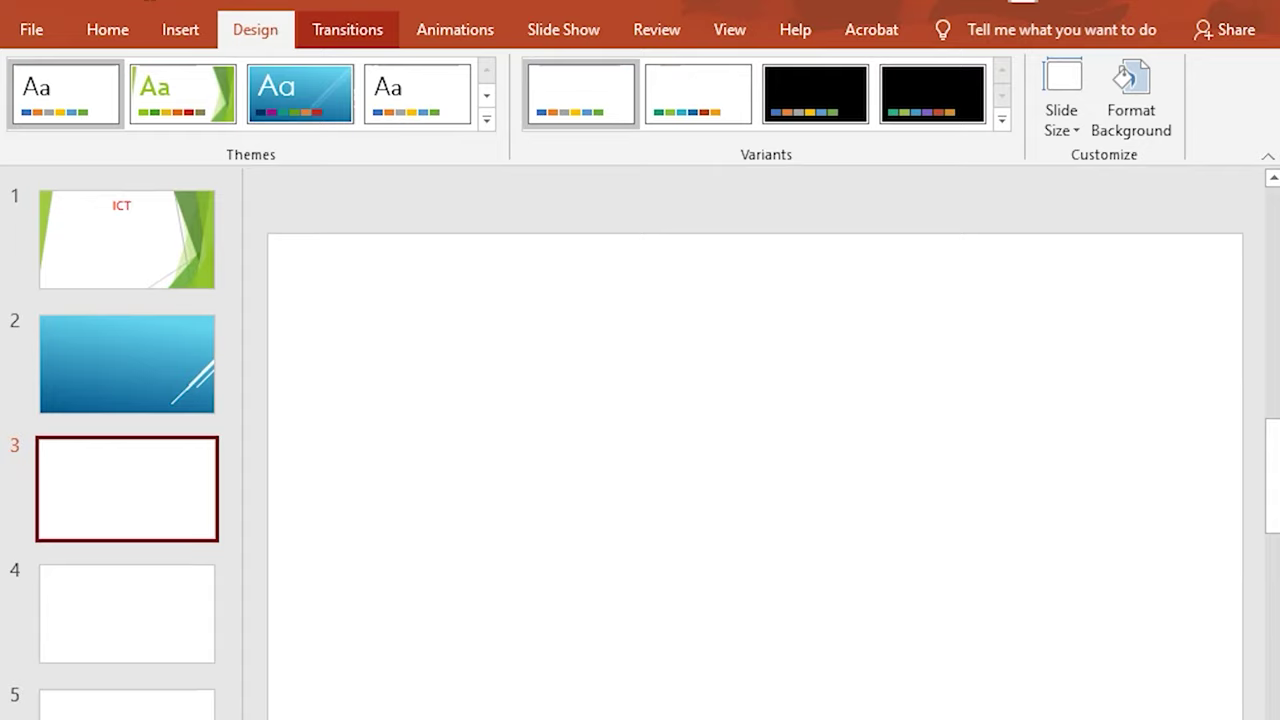
pyautogui.click(1131, 100)
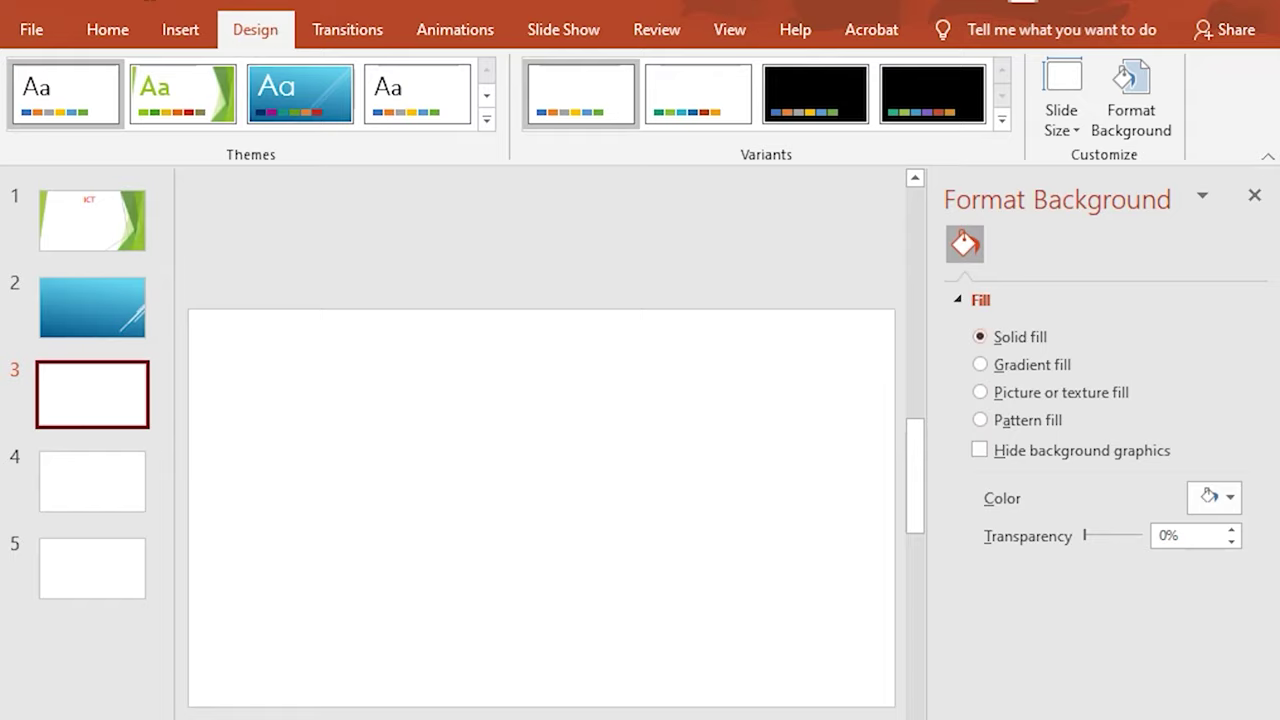
pyautogui.click(1214, 497)
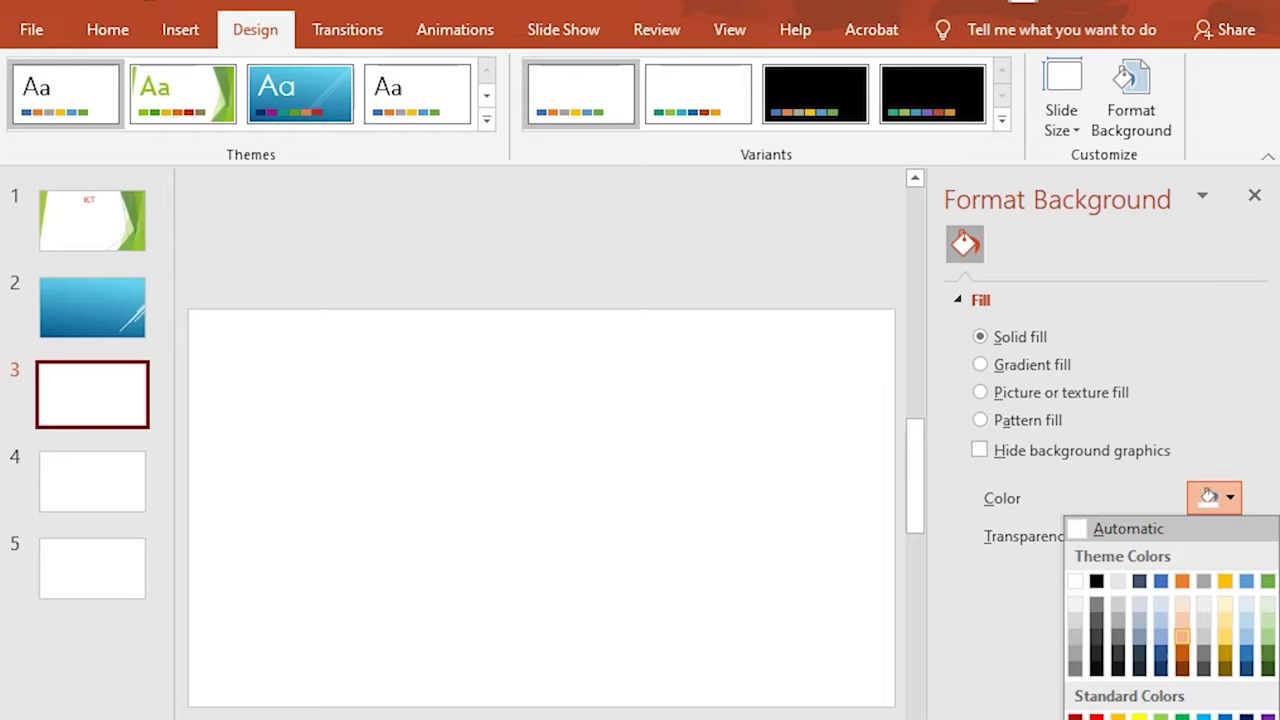
pyautogui.click(1182, 653)
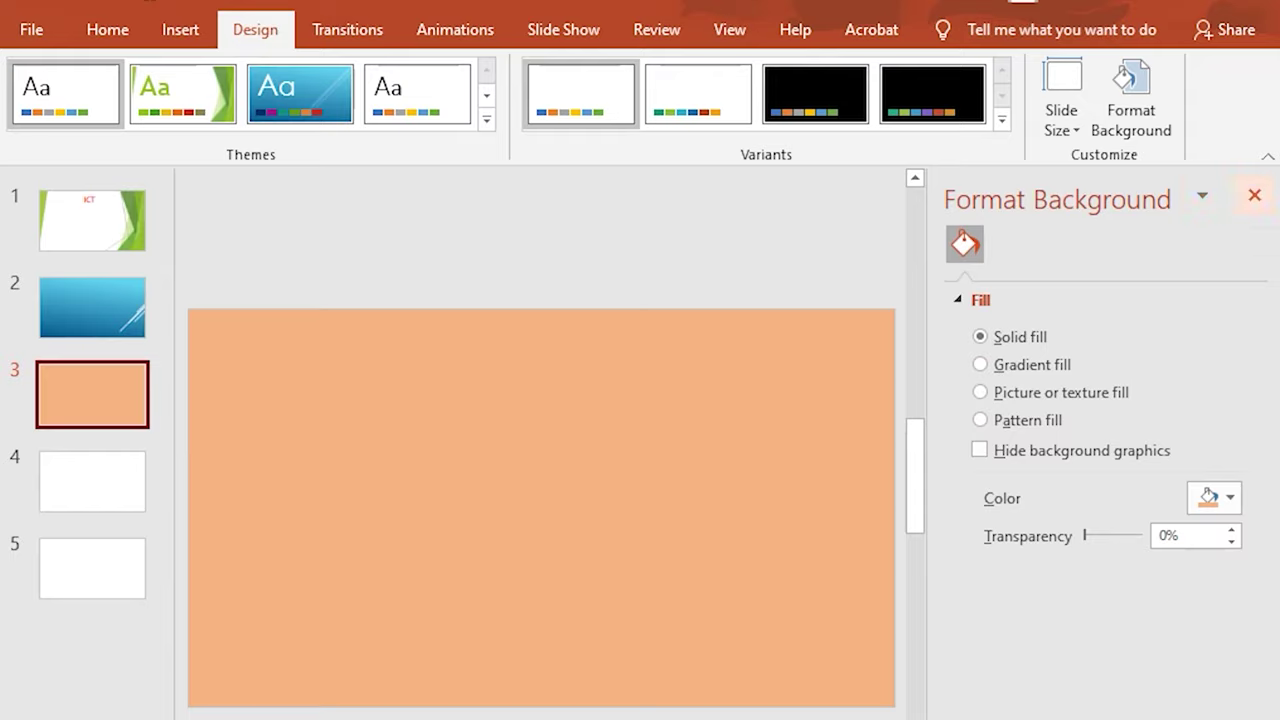
pyautogui.click(1254, 195)
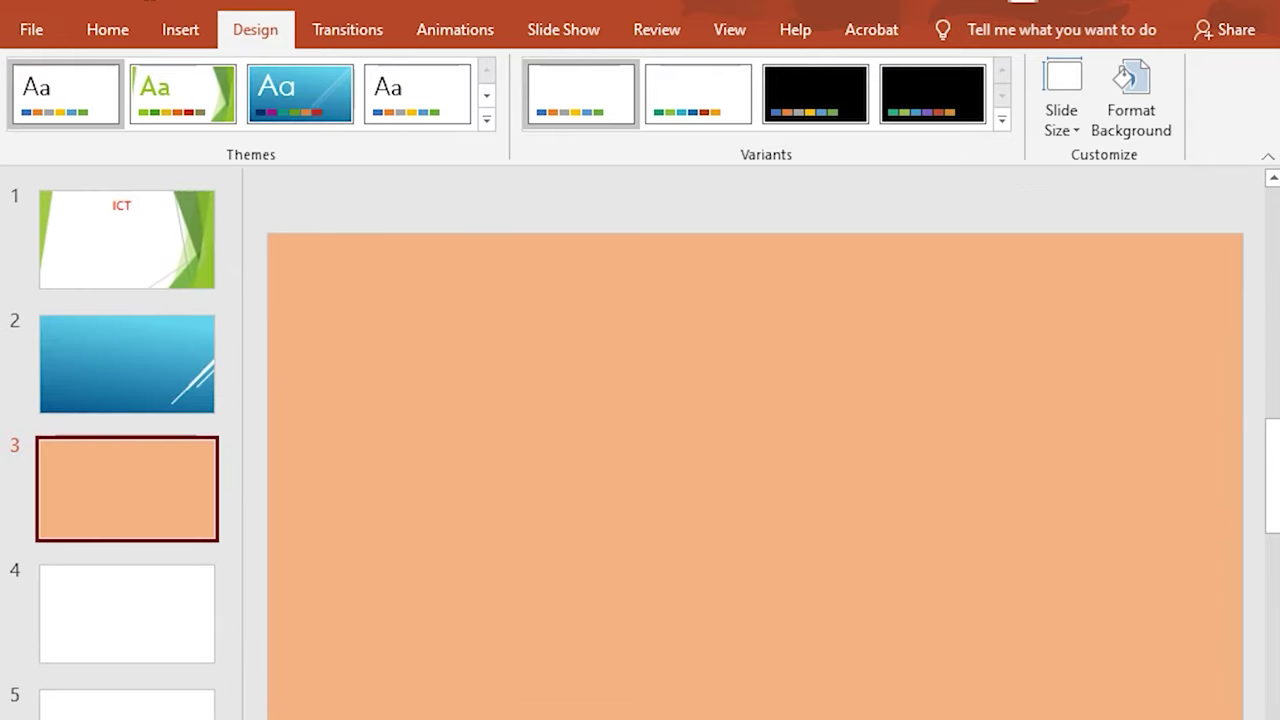
# Step: Look through slides 1 to 3 to compare their themes and background designs
pyautogui.click(126, 364)
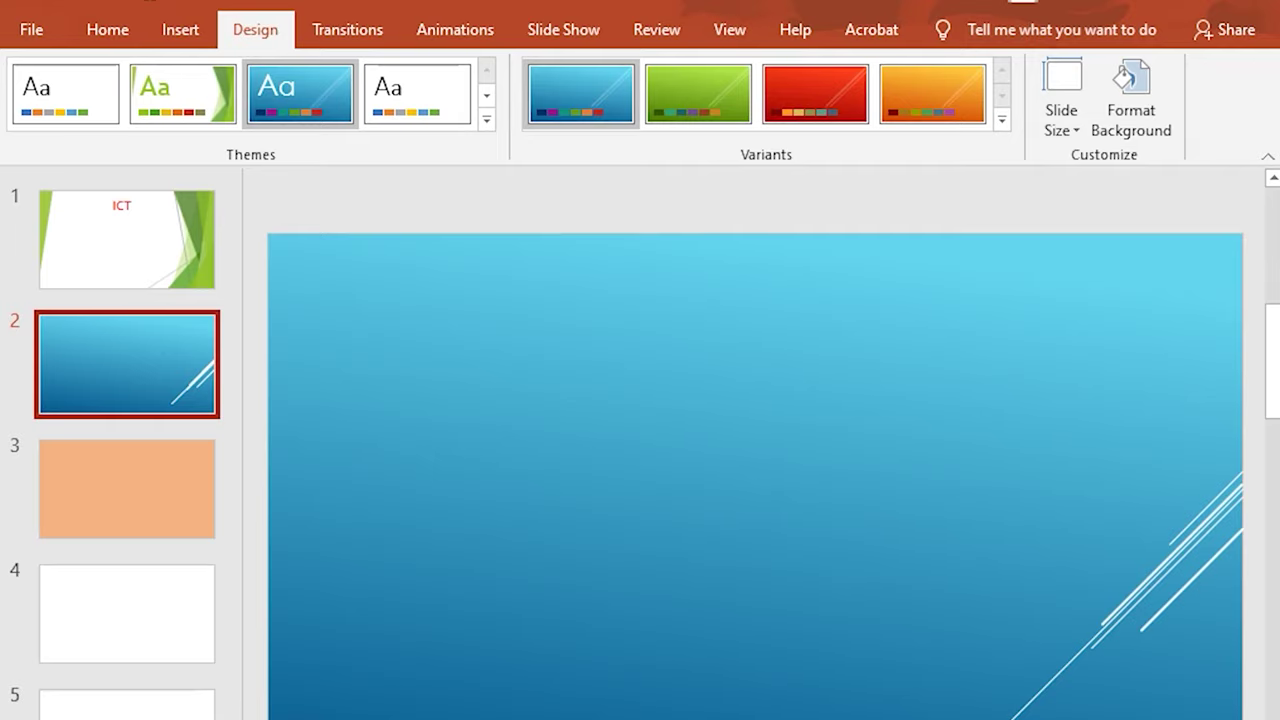
pyautogui.click(126, 239)
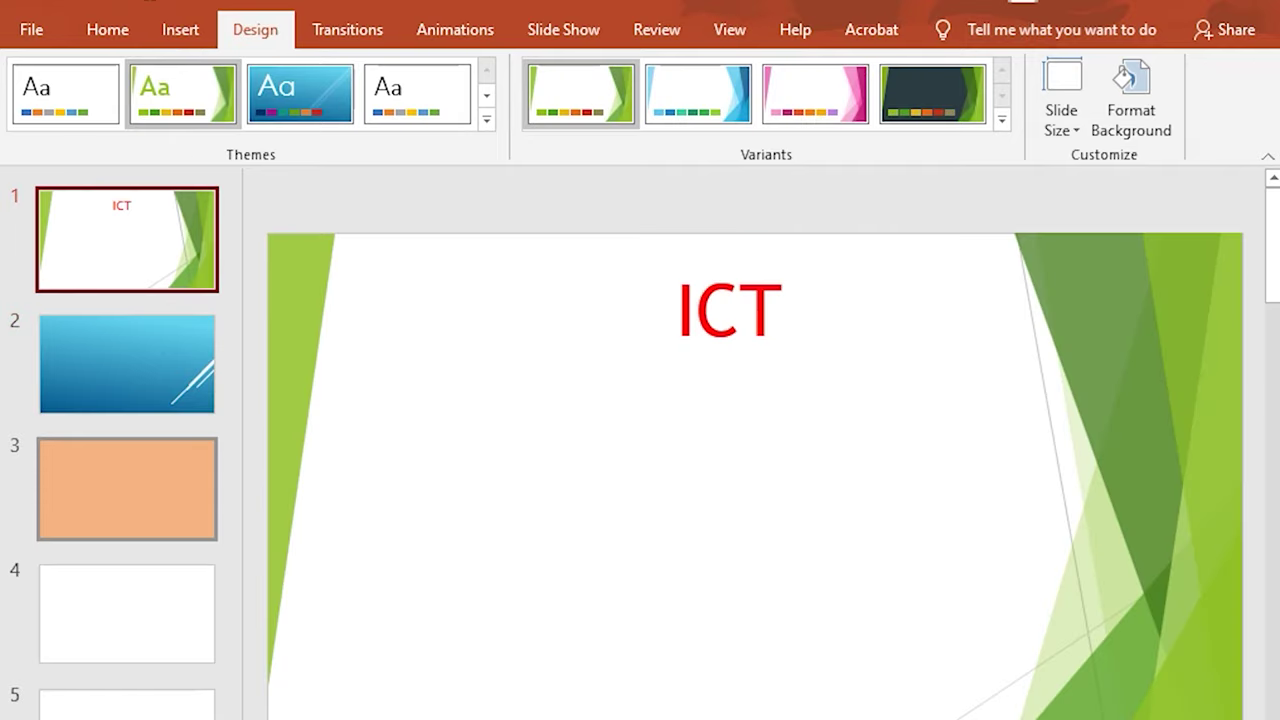
pyautogui.click(126, 488)
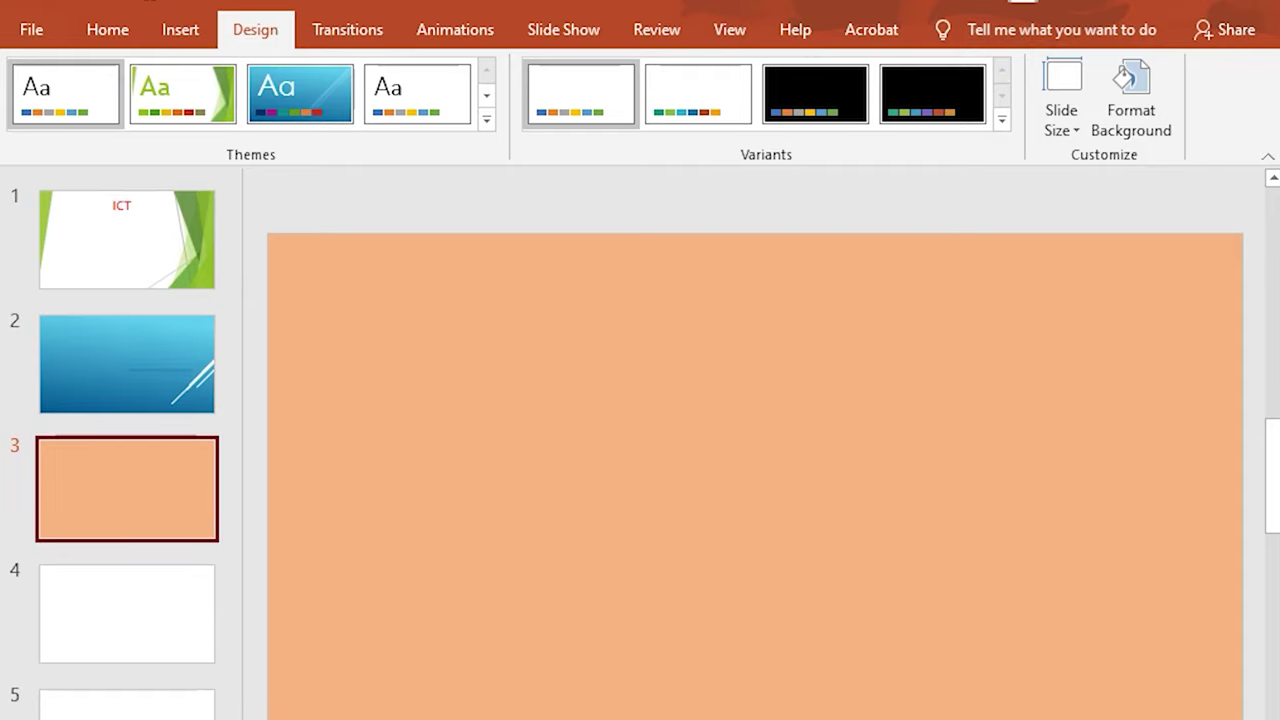
pyautogui.click(126, 239)
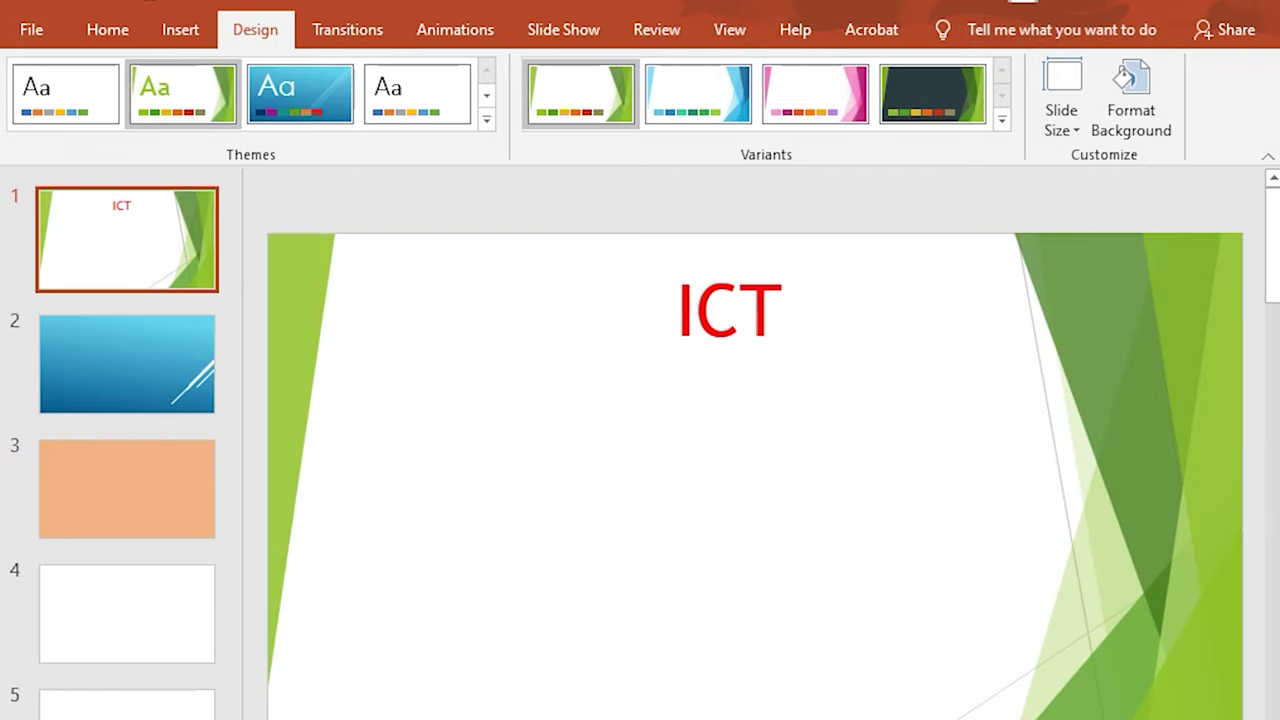
pyautogui.click(696, 309)
pyautogui.press('Escape')
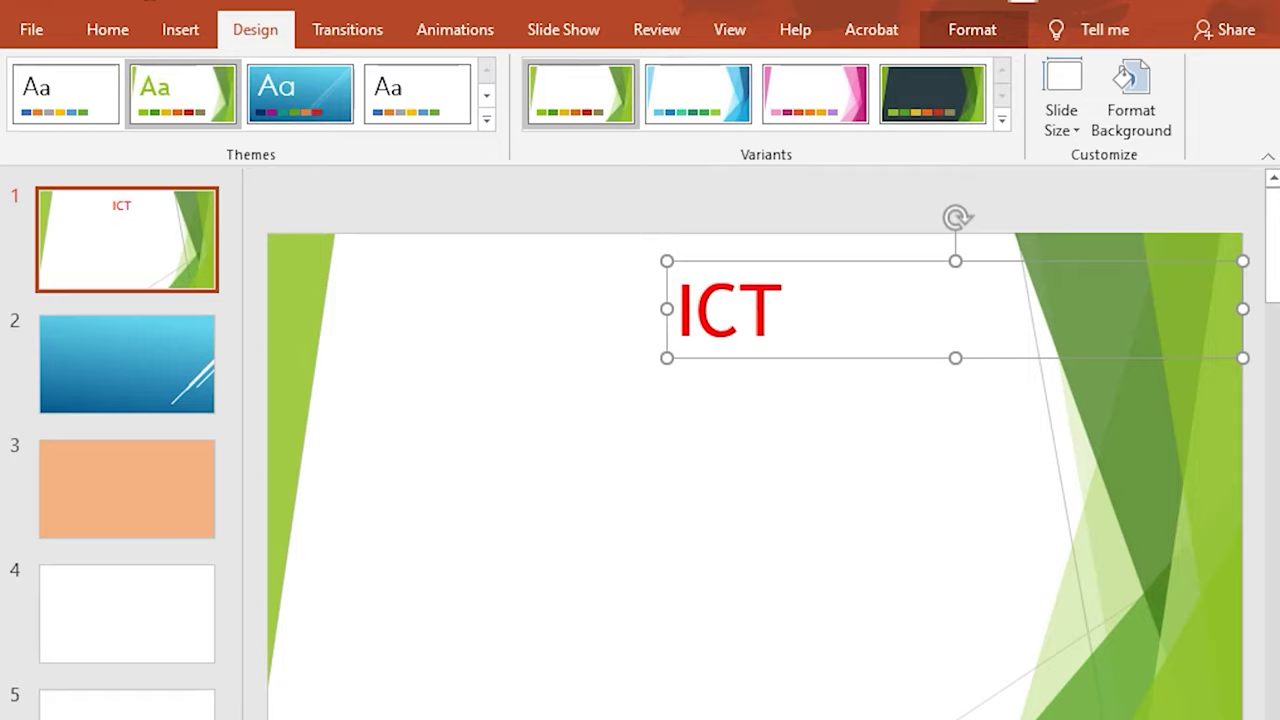
pyautogui.press('Escape')
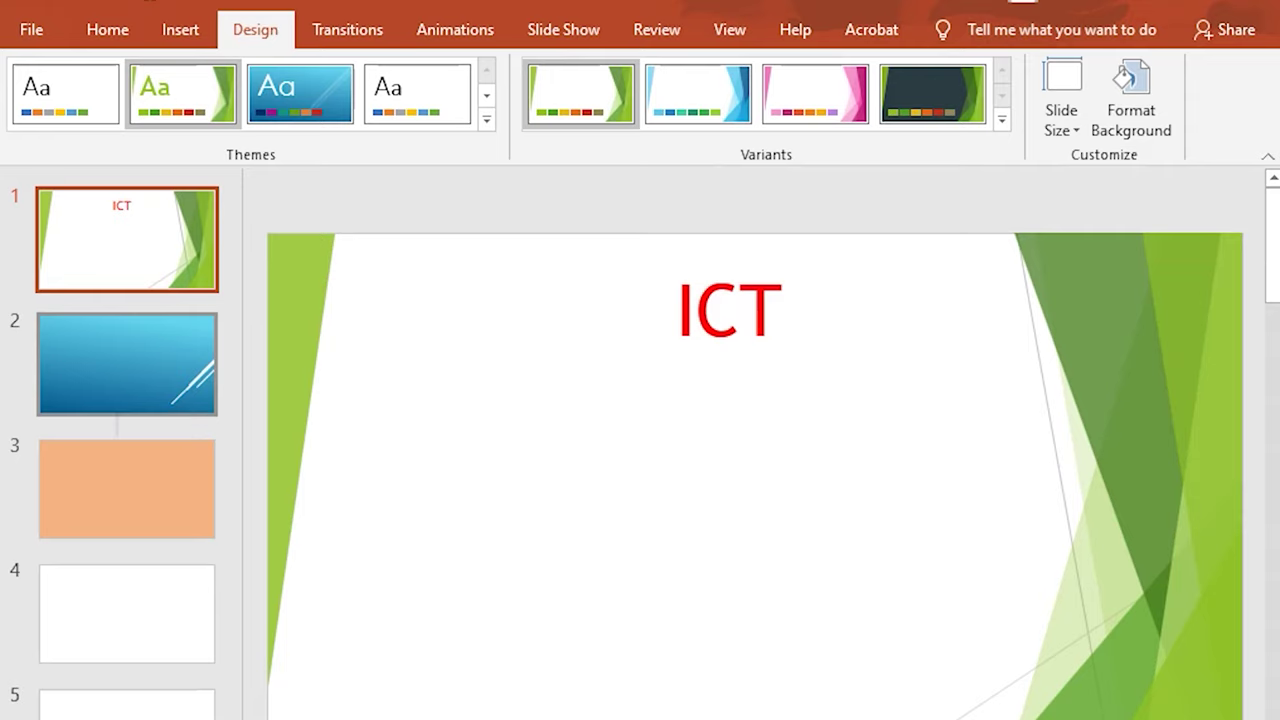
pyautogui.click(126, 364)
pyautogui.click(126, 239)
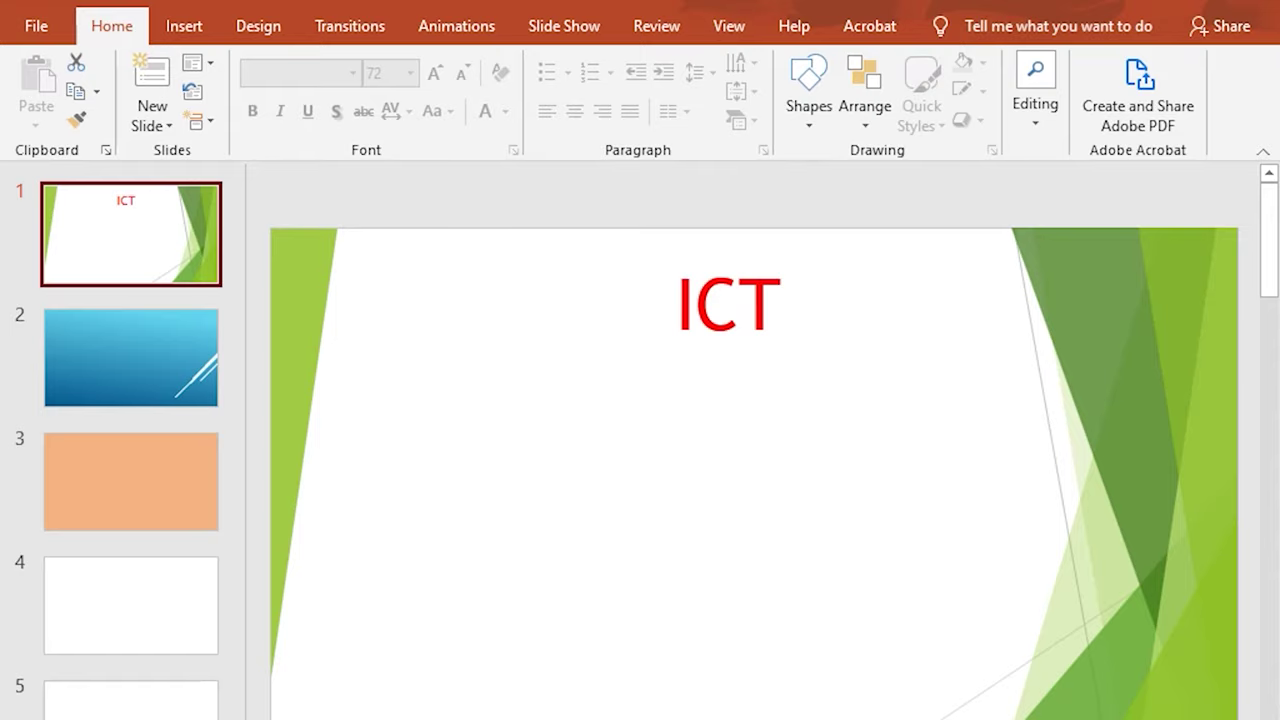
pyautogui.click(130, 357)
pyautogui.click(130, 234)
pyautogui.click(130, 481)
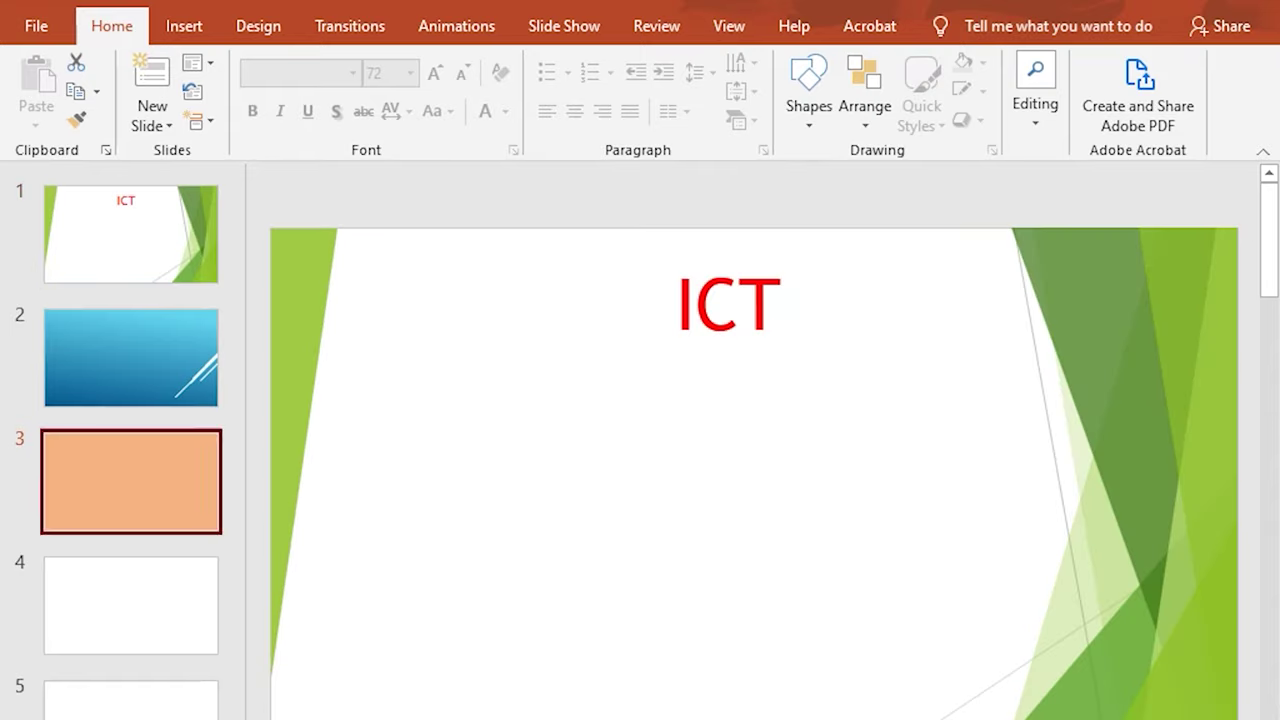
# Step: Try the Push transition on slide 1, and replace it with the Wipe transition
pyautogui.press('Up')
pyautogui.press('Up')
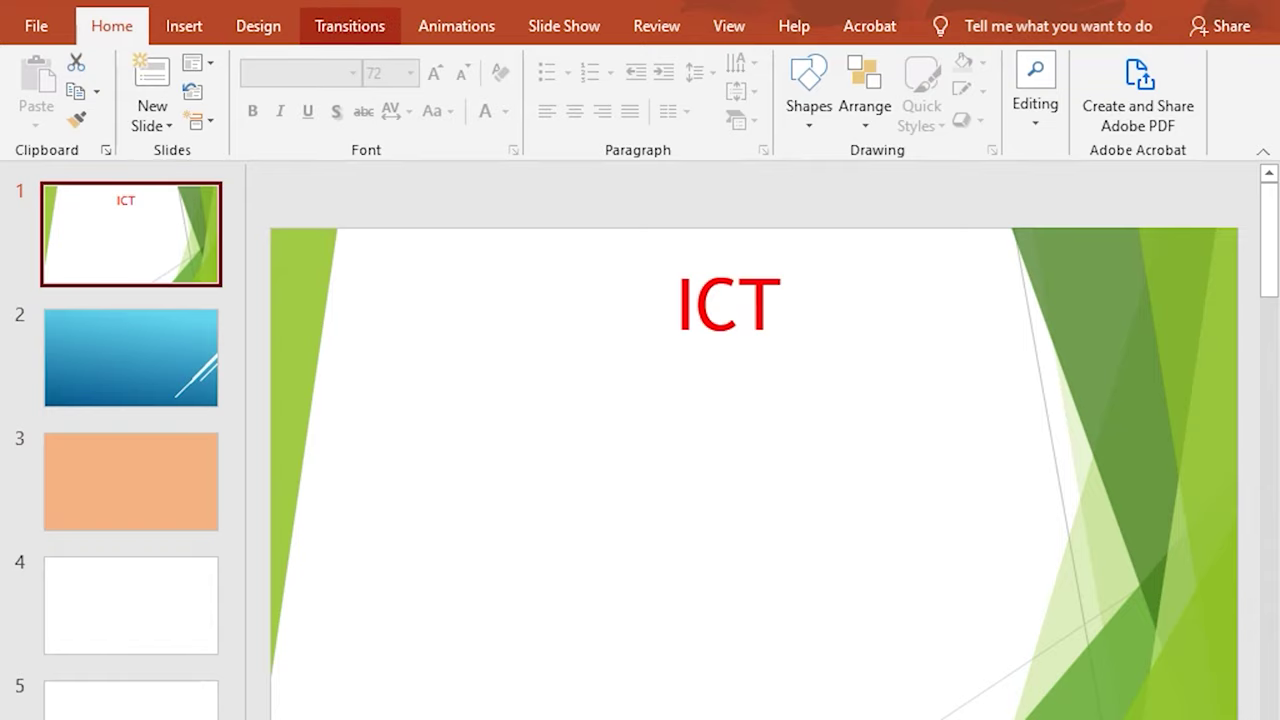
pyautogui.click(349, 26)
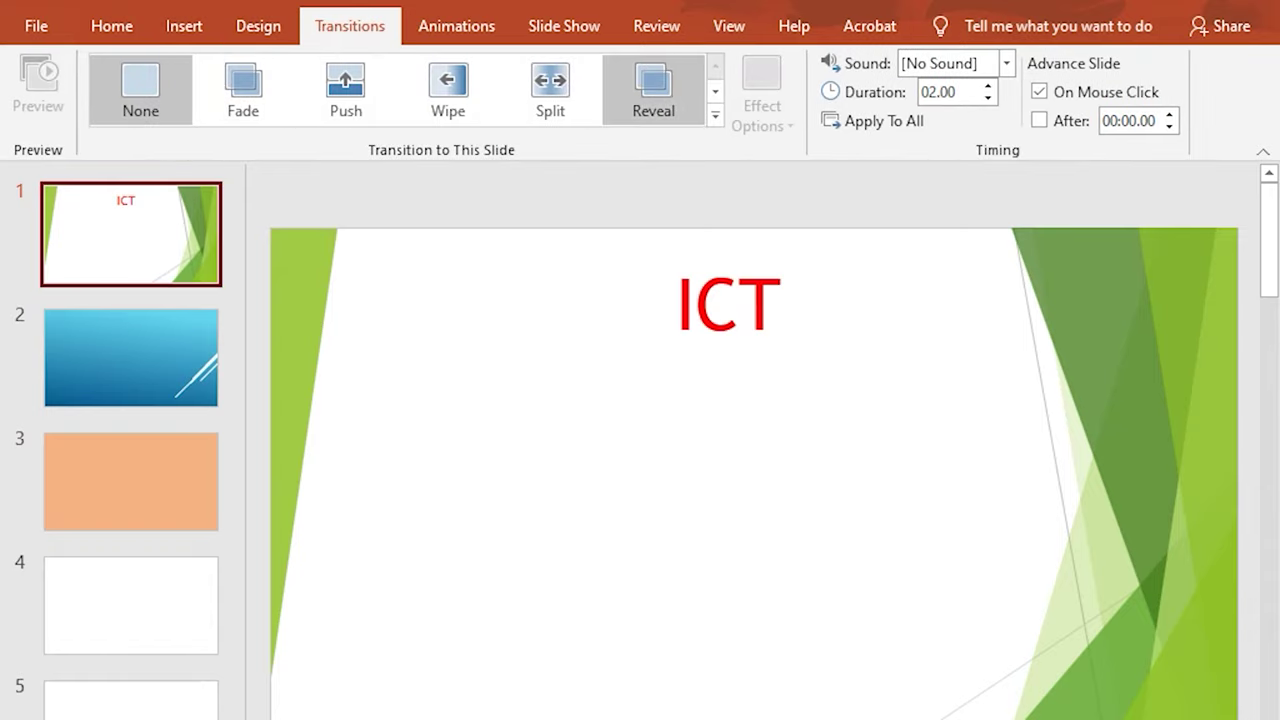
pyautogui.click(715, 90)
pyautogui.click(715, 65)
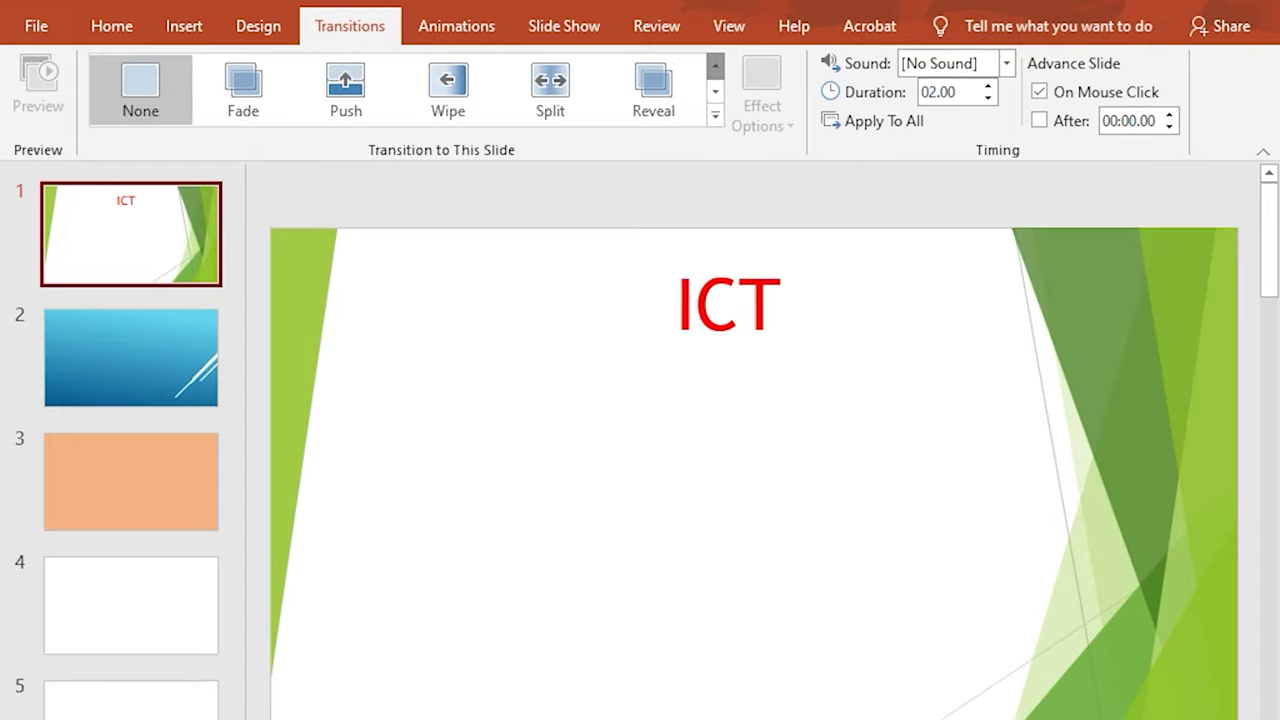
pyautogui.click(345, 90)
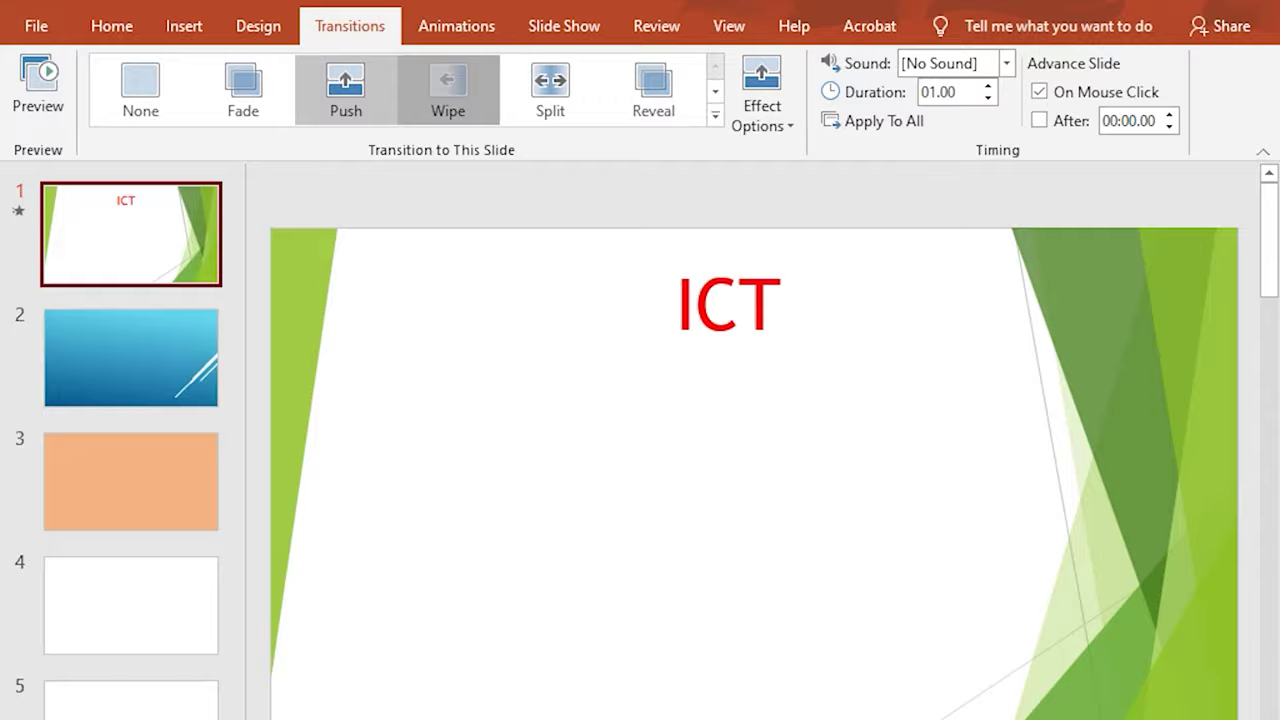
pyautogui.click(448, 90)
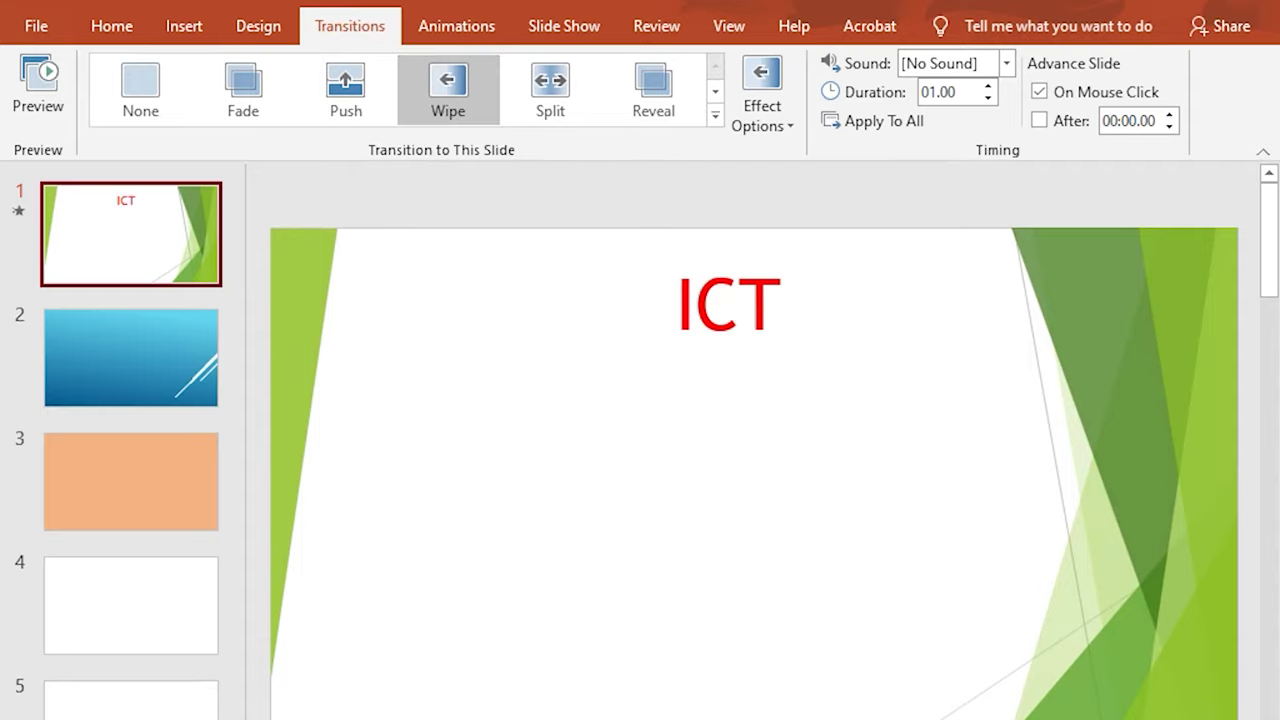
# Step: Apply the Flash transition to slide 2
pyautogui.click(165, 376)
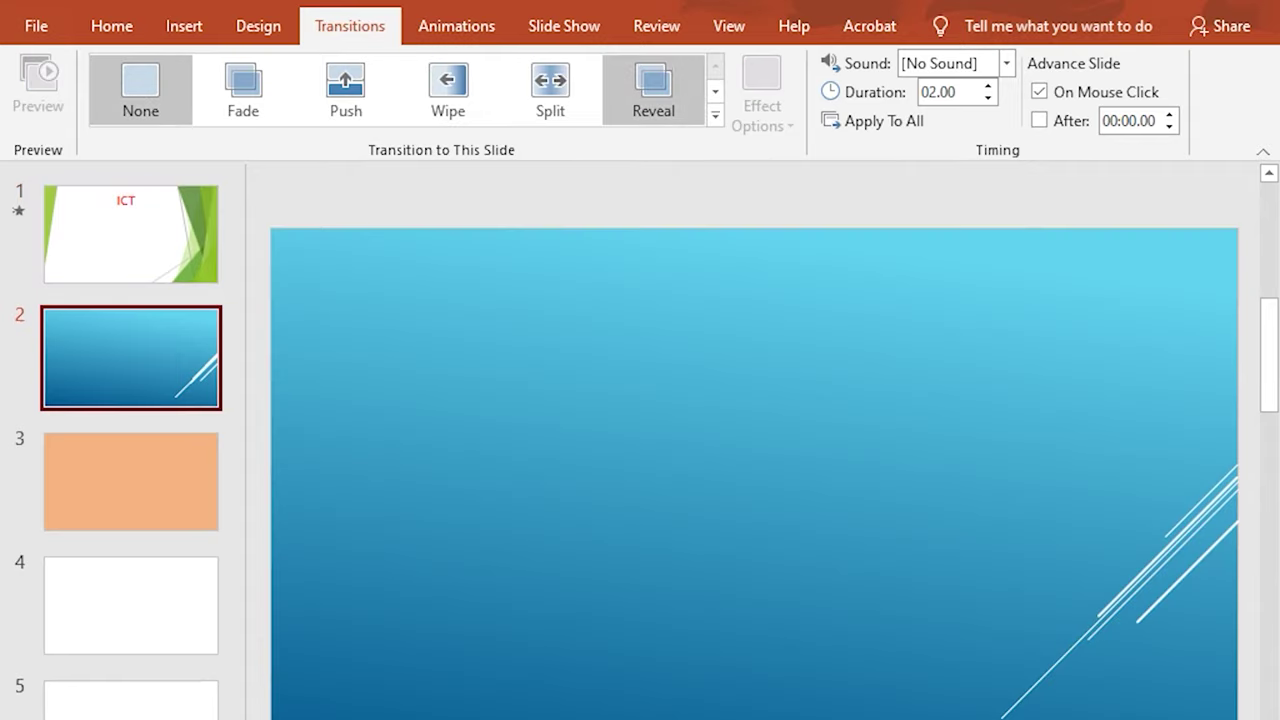
pyautogui.click(714, 90)
pyautogui.click(653, 90)
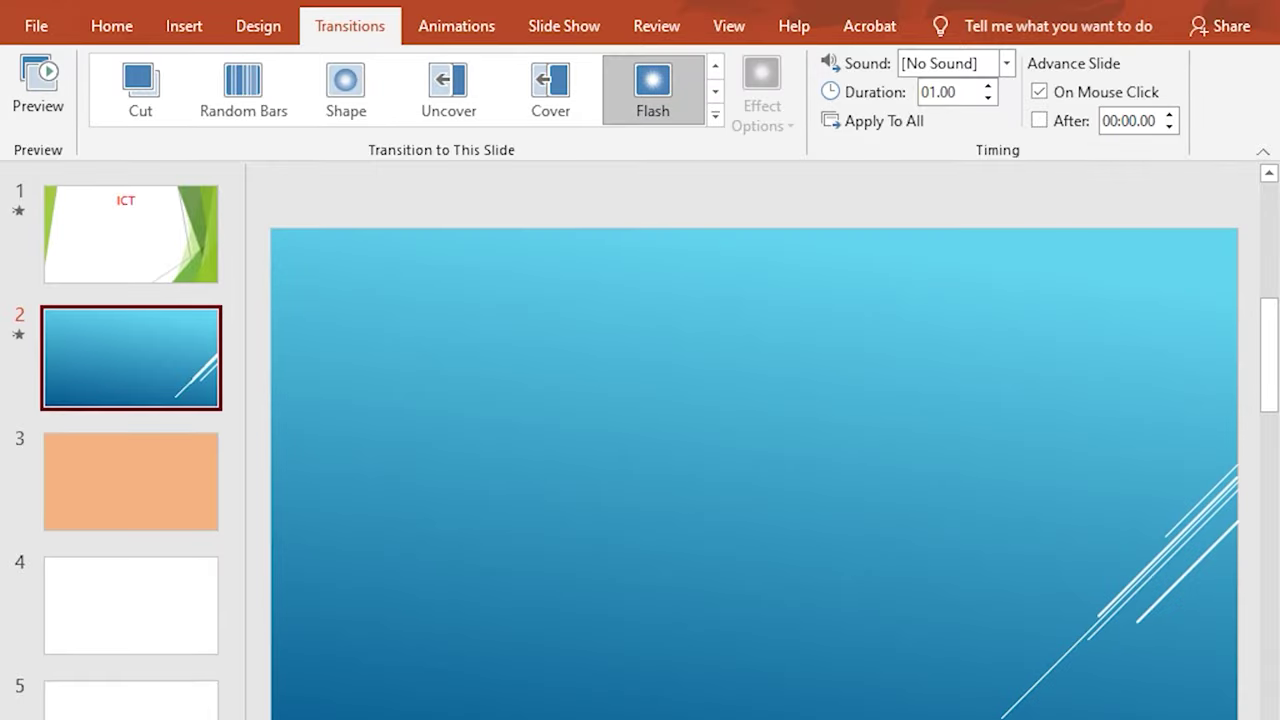
# Step: Apply the Random Bars transition to slide 3
pyautogui.click(130, 481)
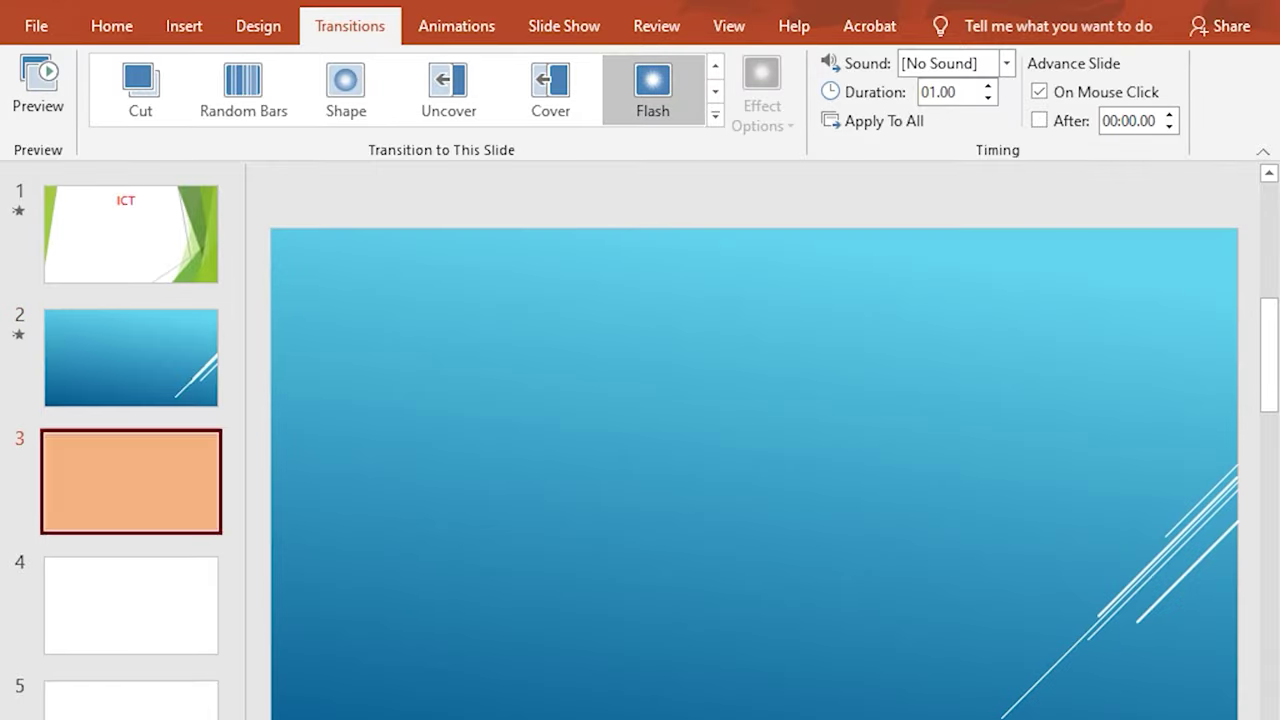
pyautogui.click(714, 90)
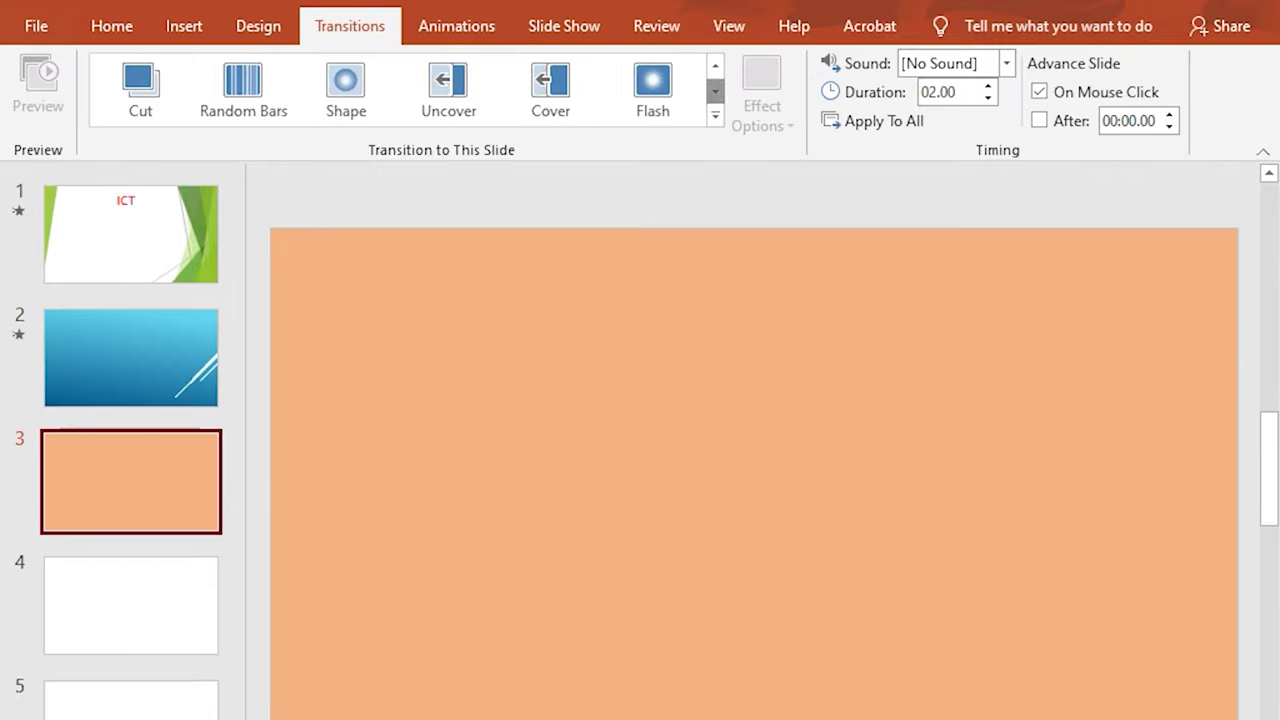
pyautogui.click(243, 88)
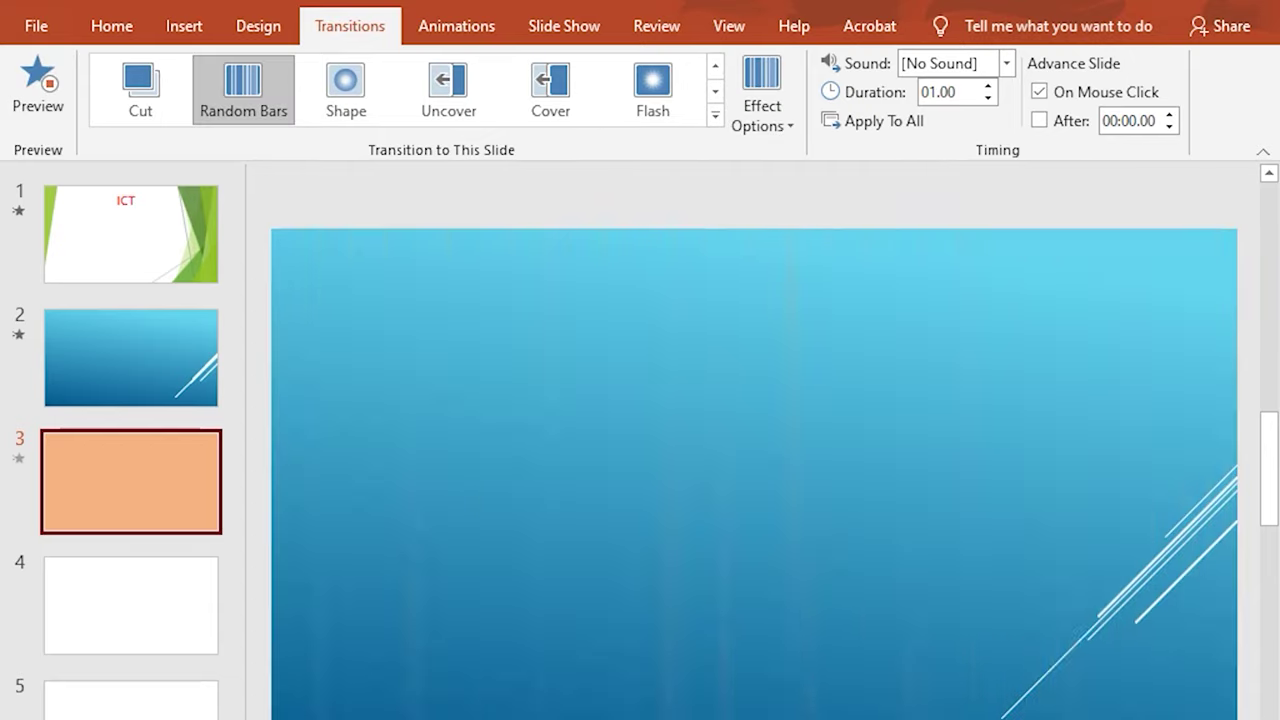
# Step: Play the slide show from the first slide through slide 3 to check the transitions, and end the show
pyautogui.click(130, 357)
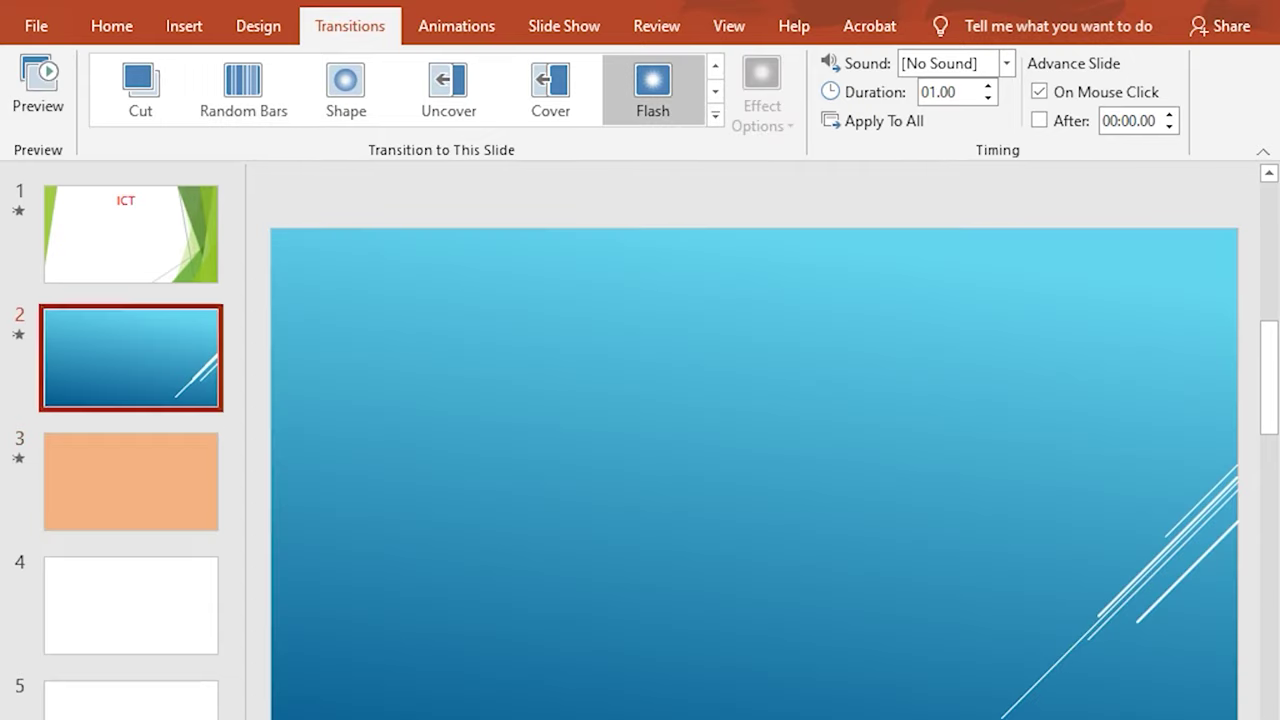
pyautogui.click(130, 233)
pyautogui.click(130, 357)
pyautogui.click(130, 481)
pyautogui.click(130, 357)
pyautogui.click(130, 233)
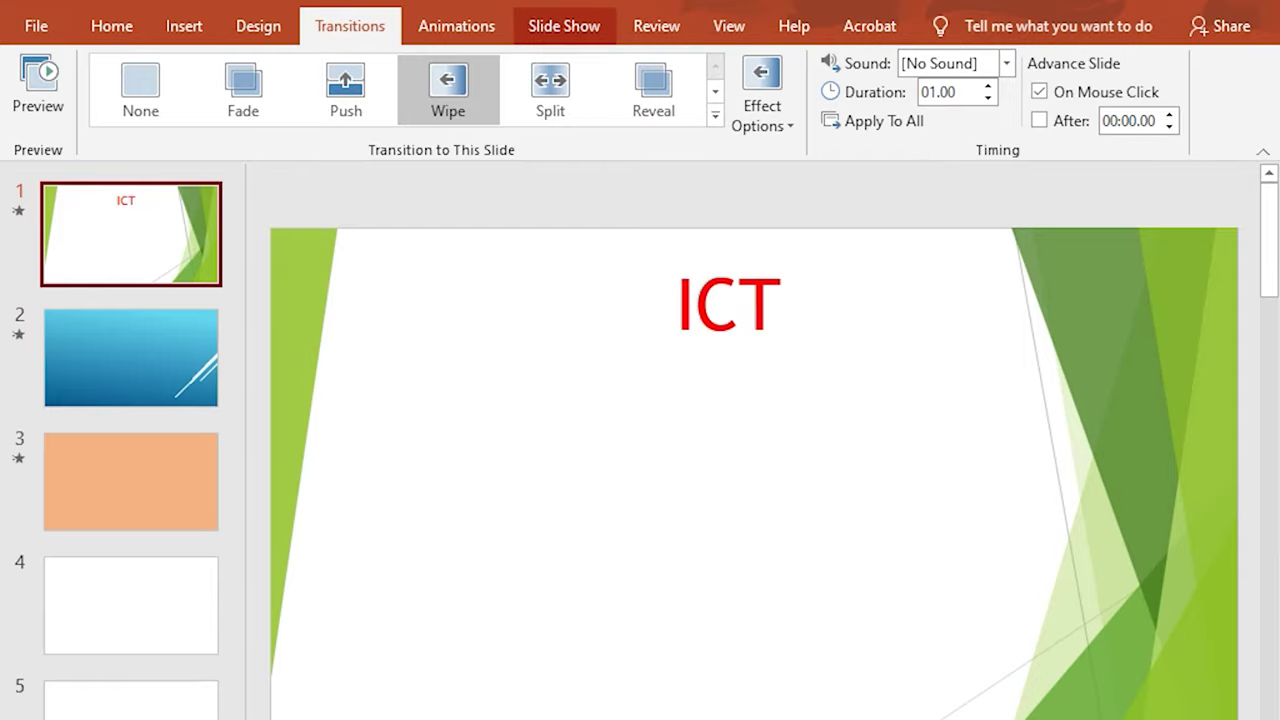
pyautogui.click(564, 26)
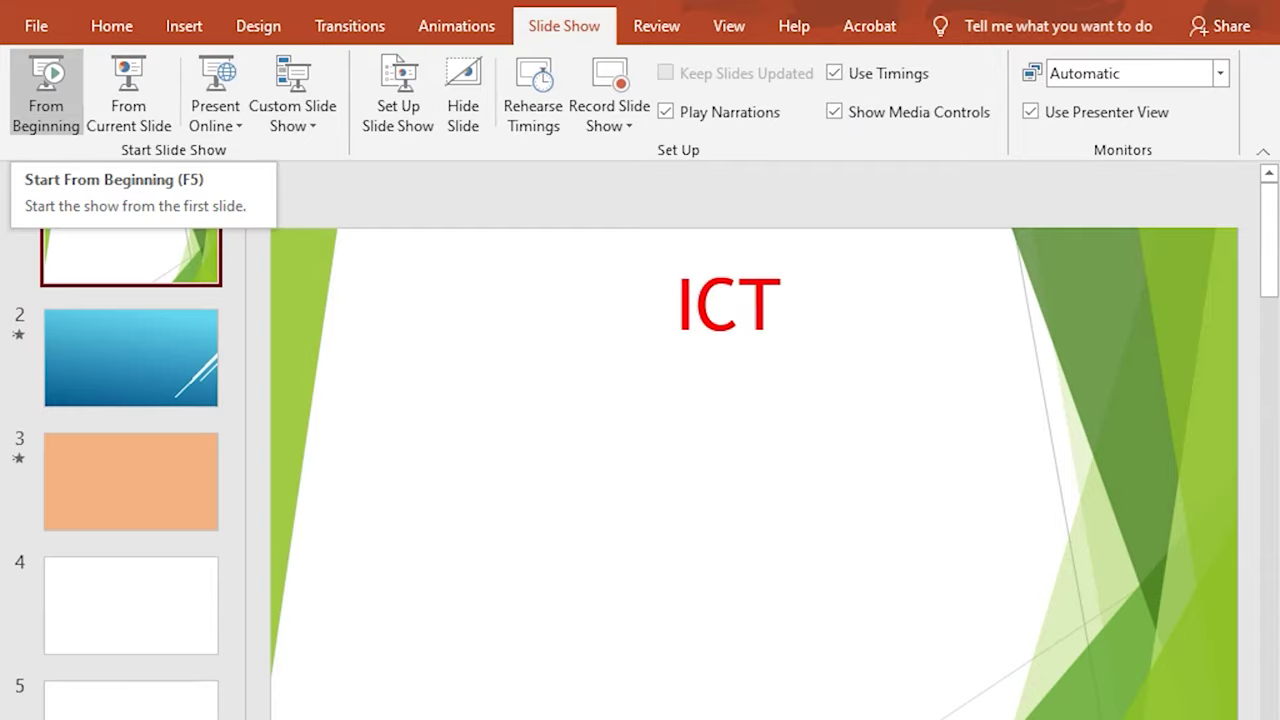
pyautogui.click(46, 90)
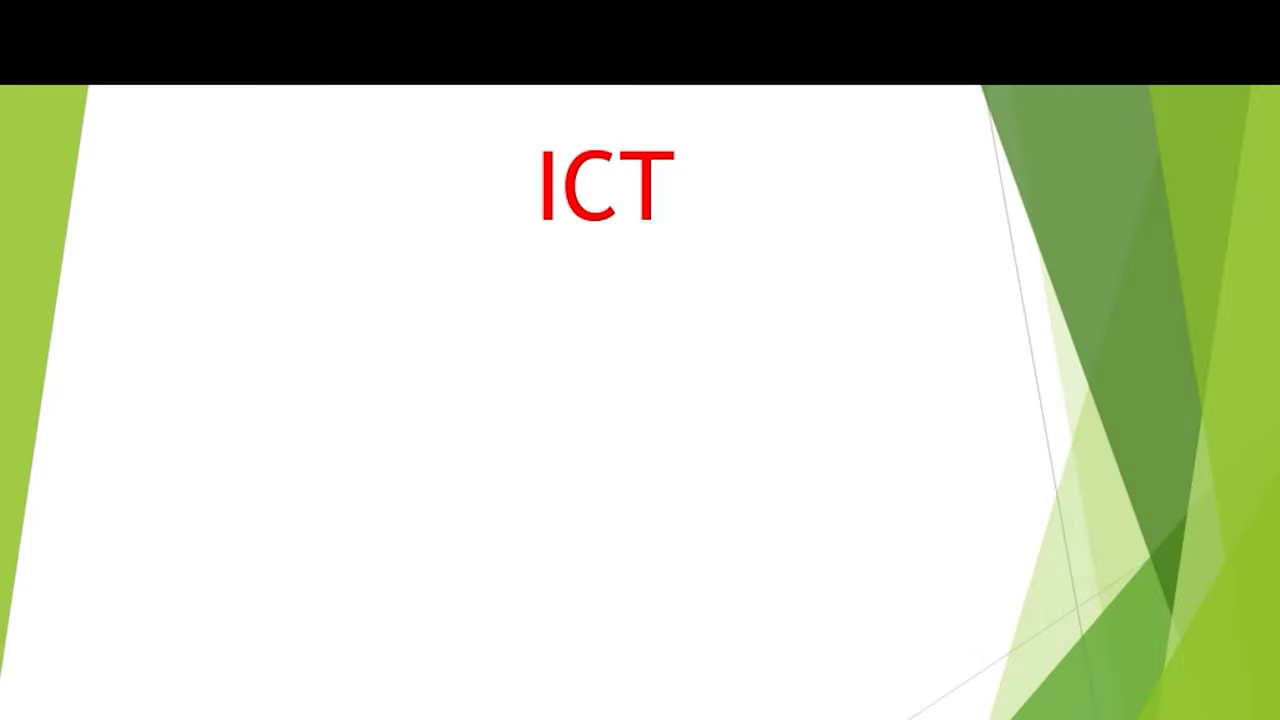
pyautogui.press('Right')
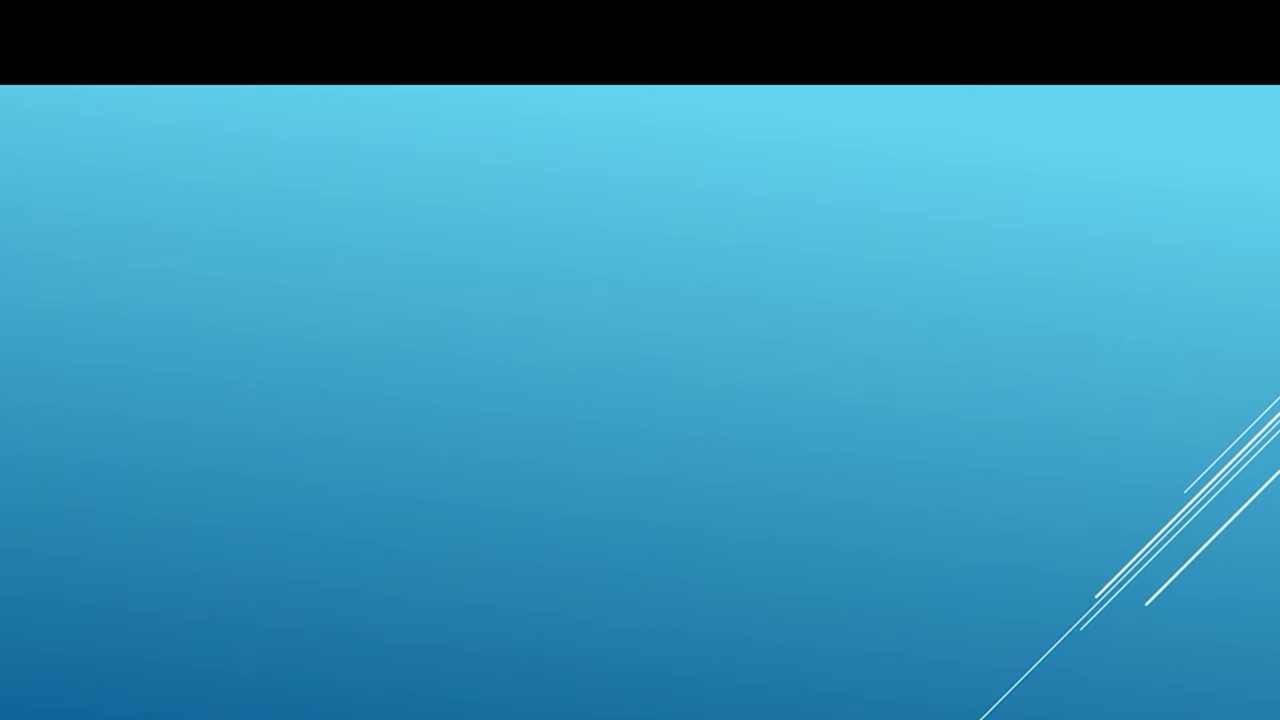
pyautogui.press('space')
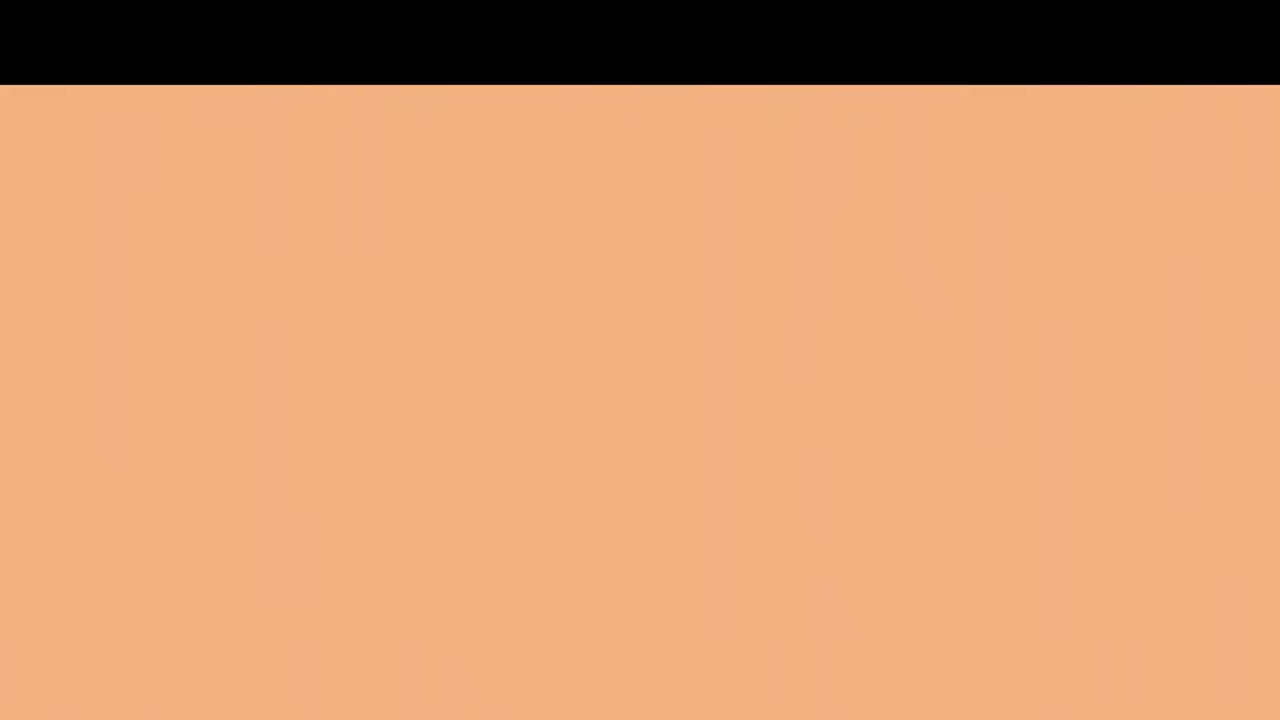
pyautogui.press('Escape')
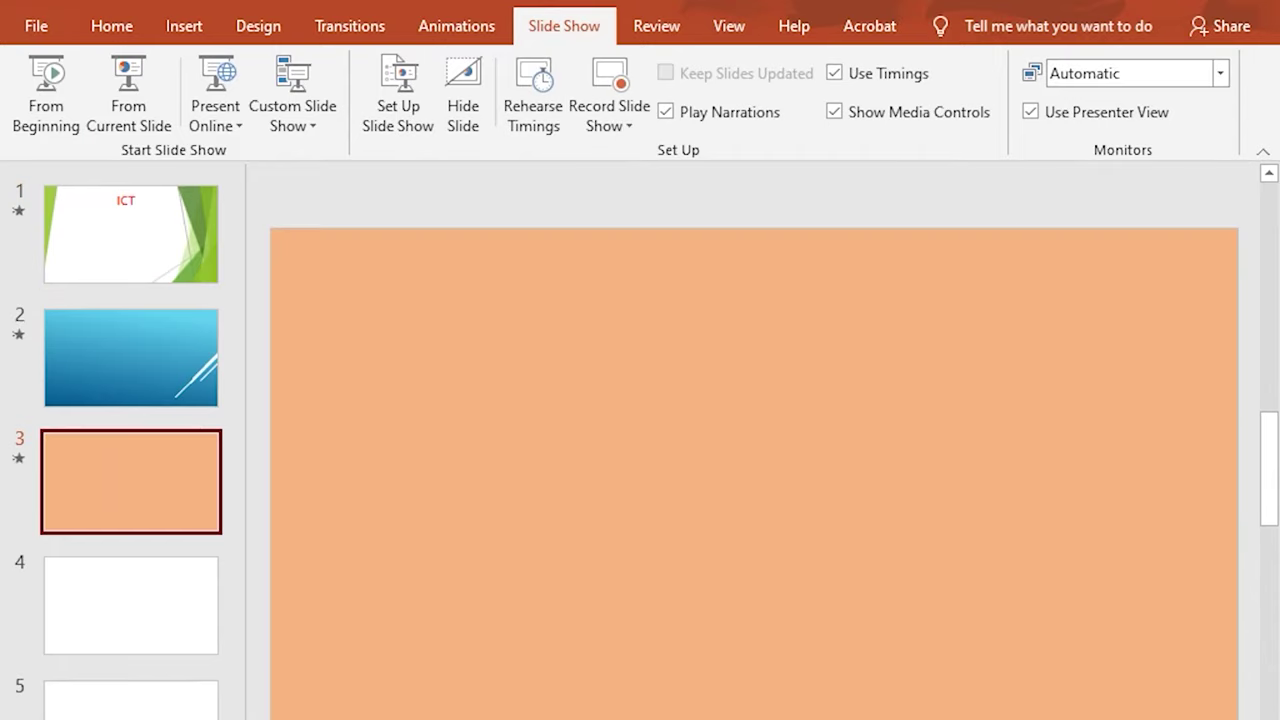
# Step: Look through the insertable objects for slide 1, including shapes, chart types, table sizes and WordArt styles, without inserting any
pyautogui.click(132, 258)
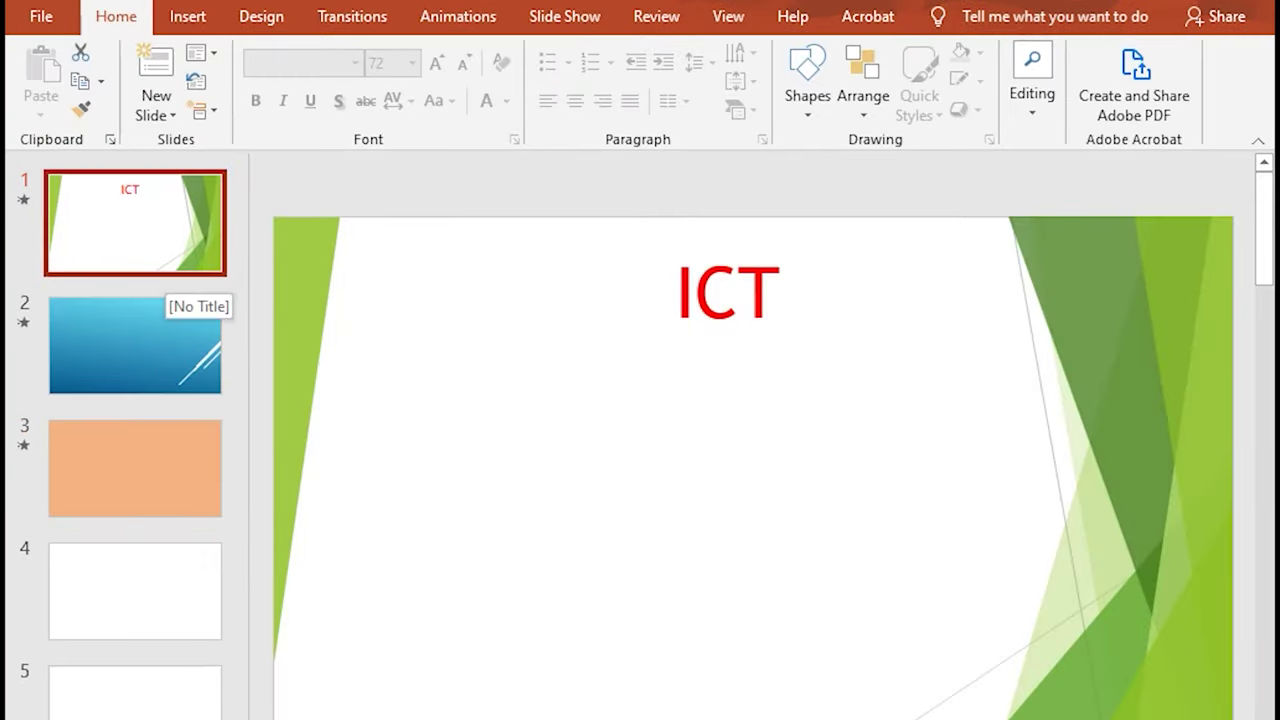
pyautogui.click(187, 16)
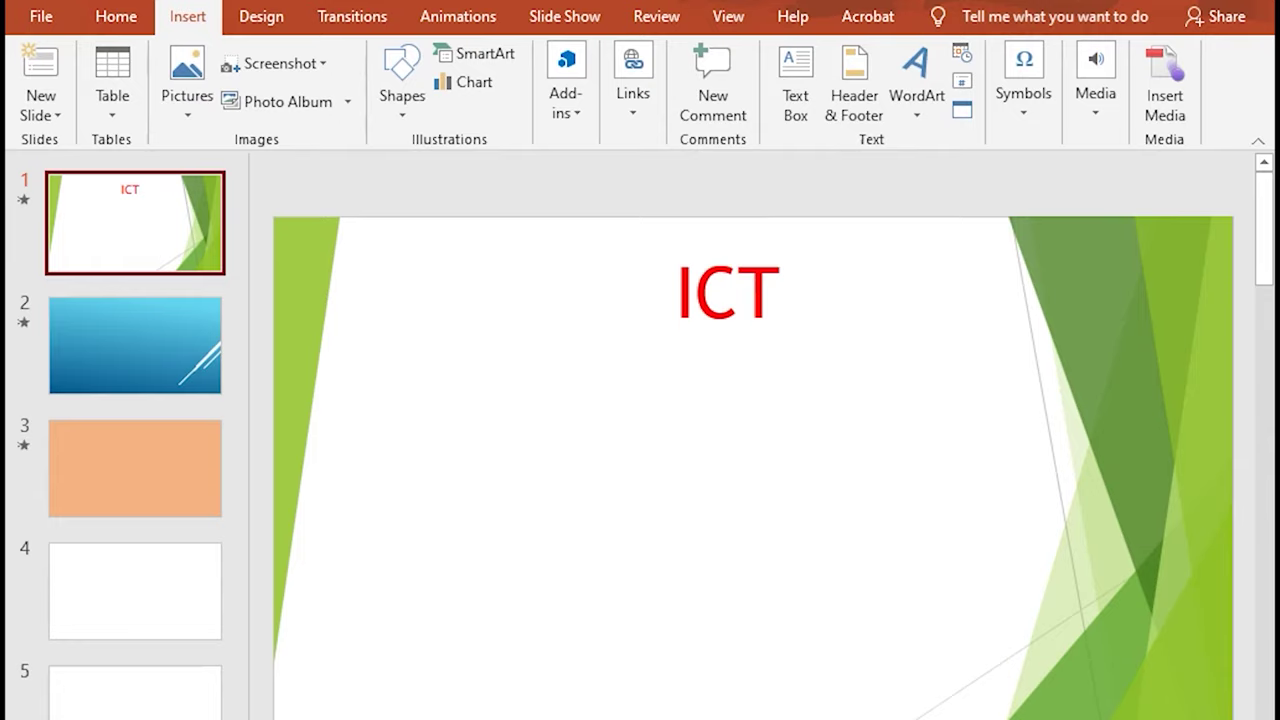
pyautogui.click(402, 80)
pyautogui.press('Escape')
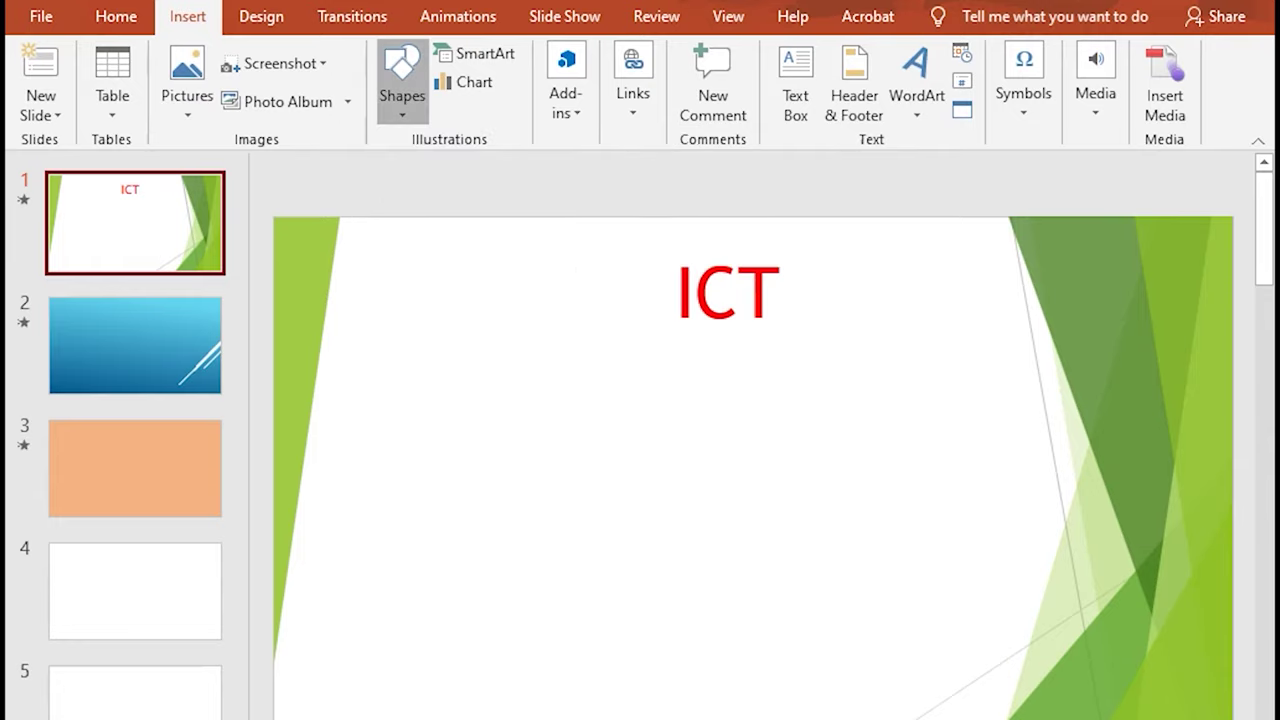
pyautogui.click(465, 82)
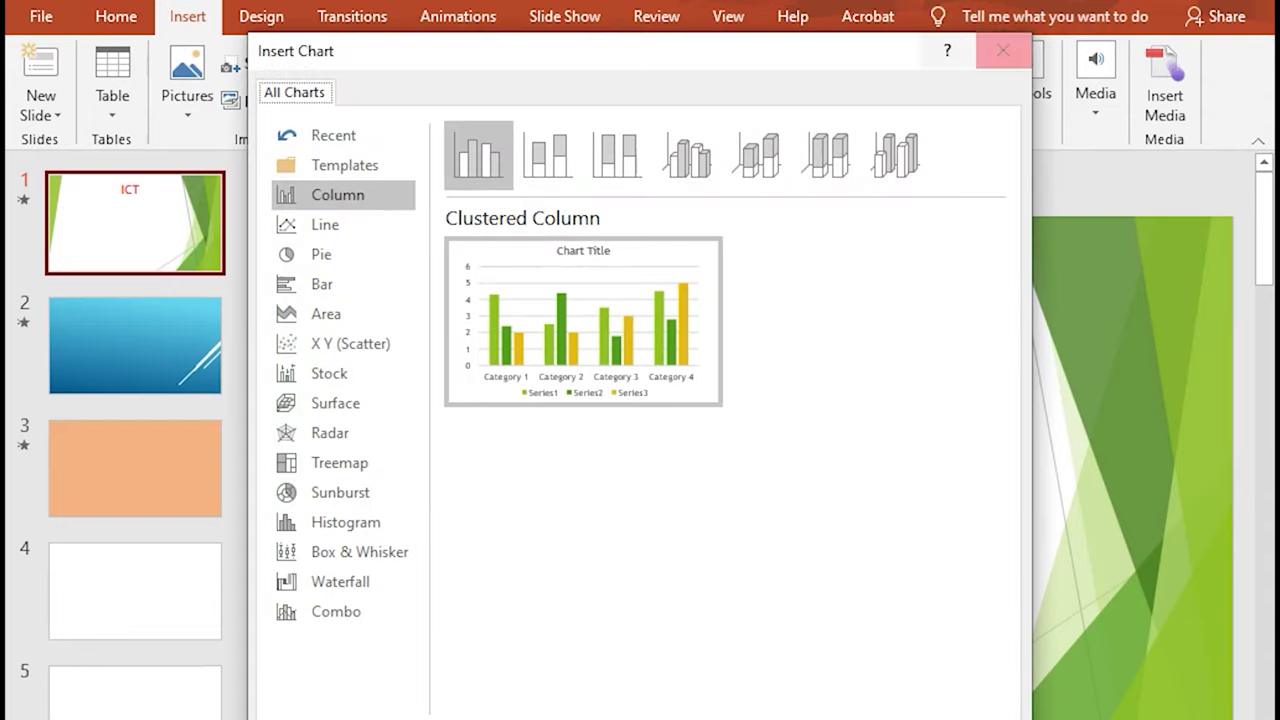
pyautogui.click(1000, 49)
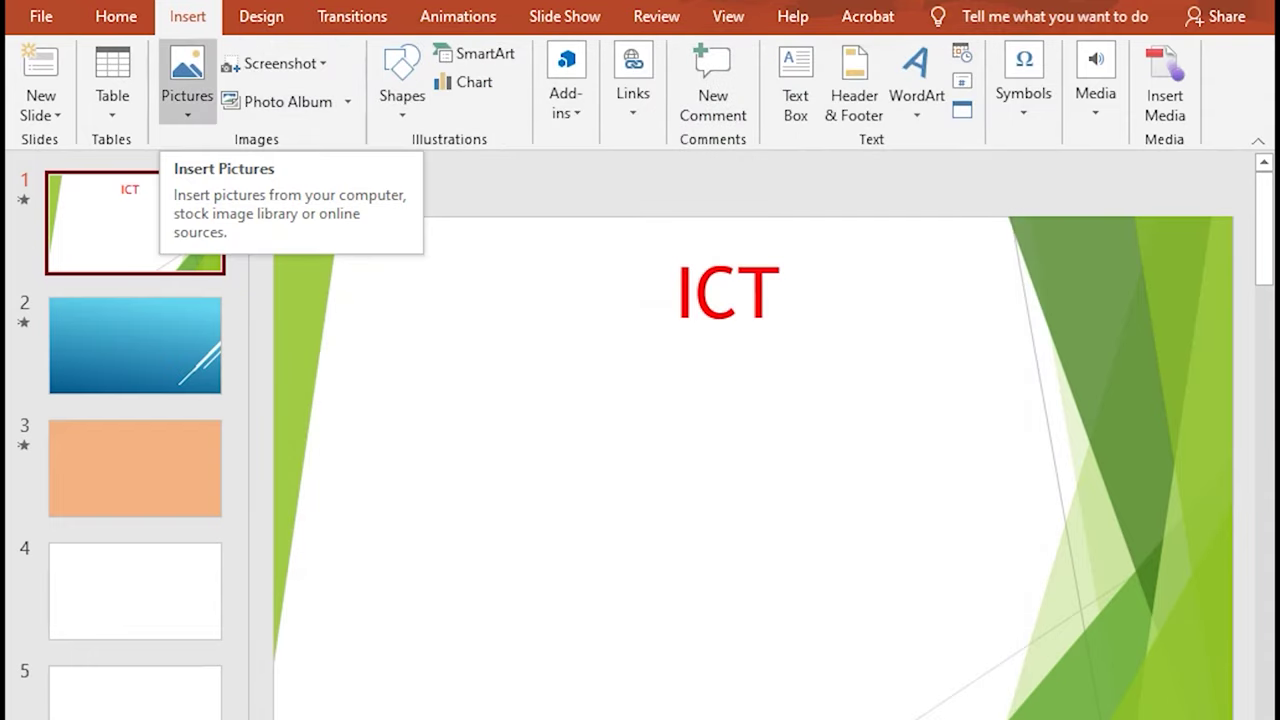
pyautogui.click(112, 80)
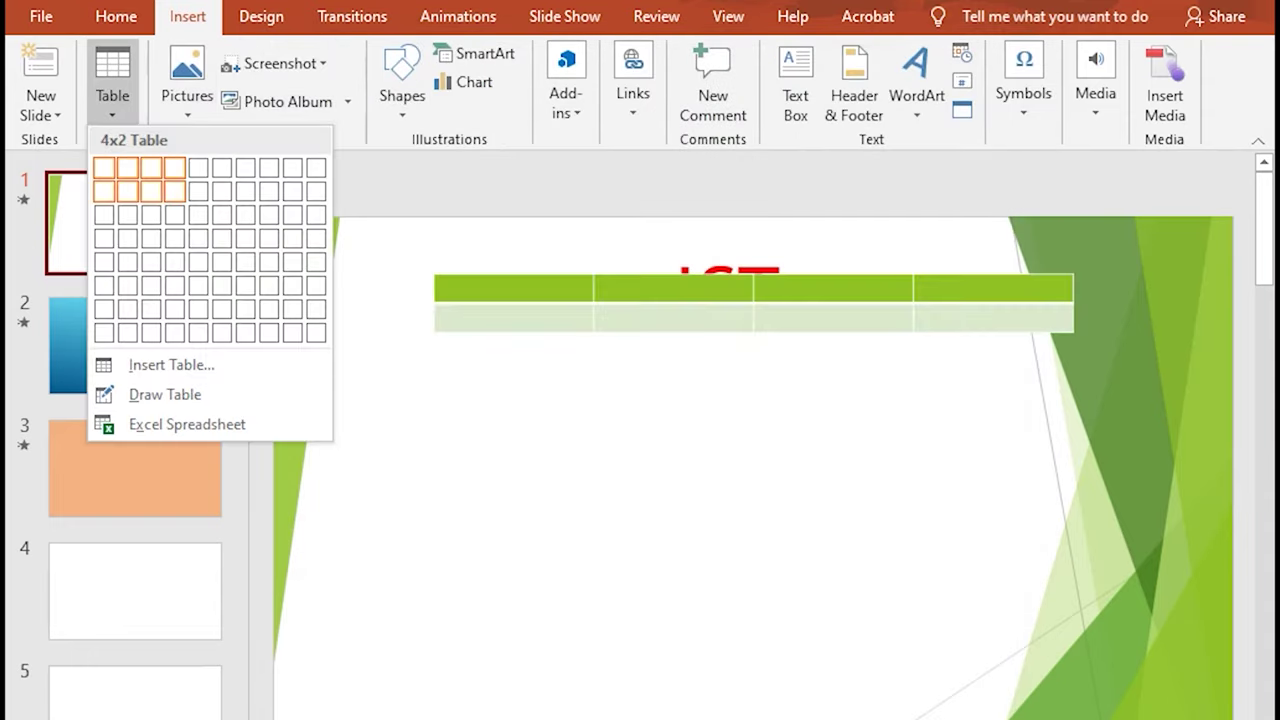
pyautogui.click(112, 80)
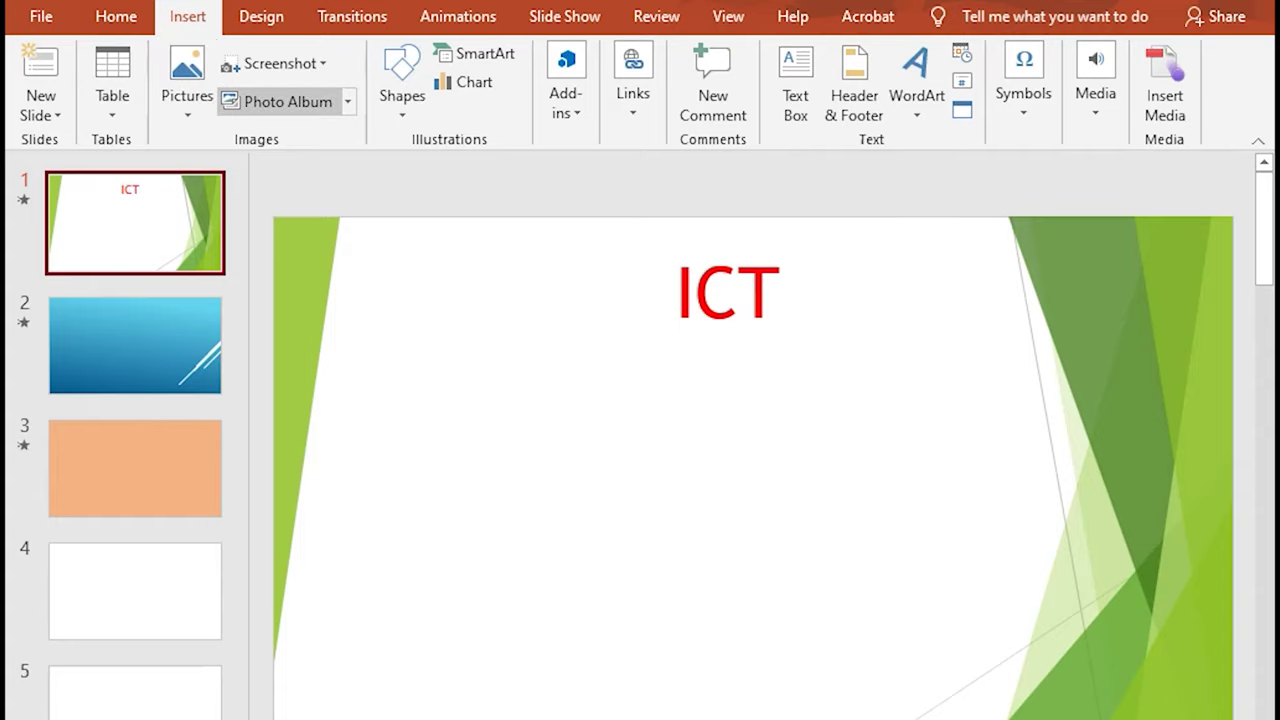
pyautogui.click(916, 85)
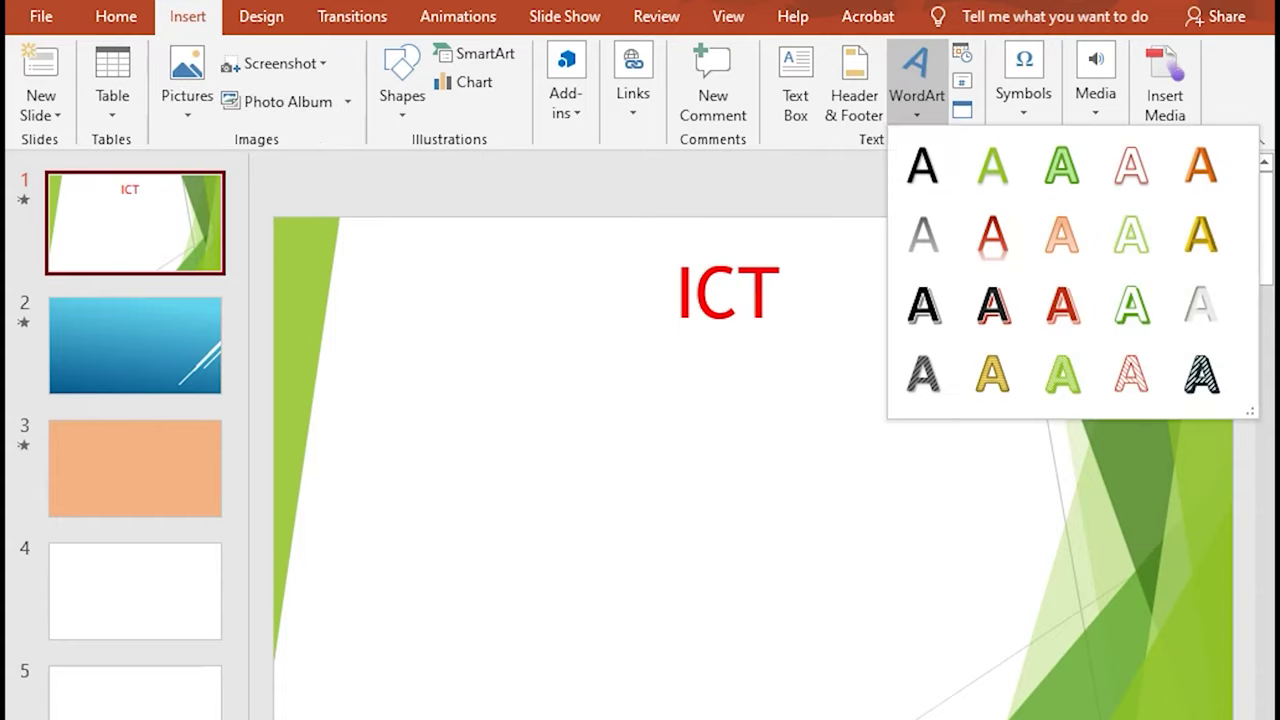
pyautogui.click(916, 85)
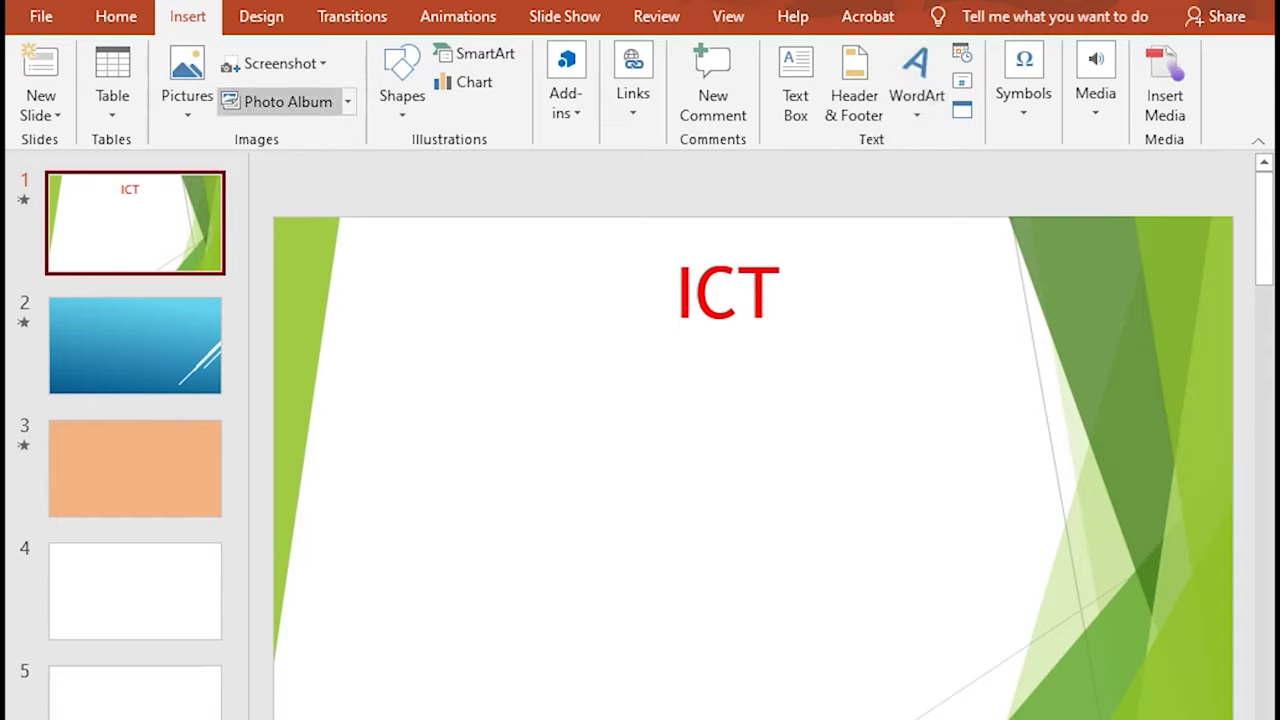
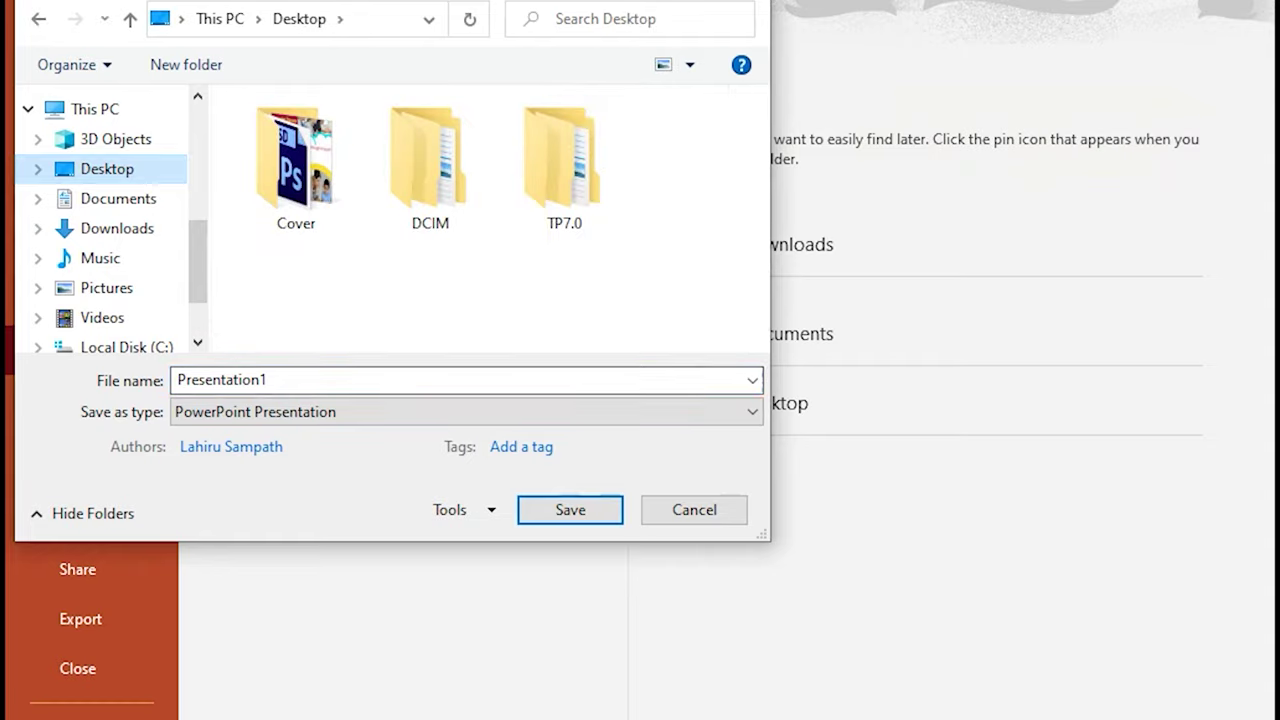
# Step: Save the file to the Desktop as Presentation1 in PowerPoint Presentation format, and save a second copy there as a PowerPoint Show
pyautogui.press('Return')
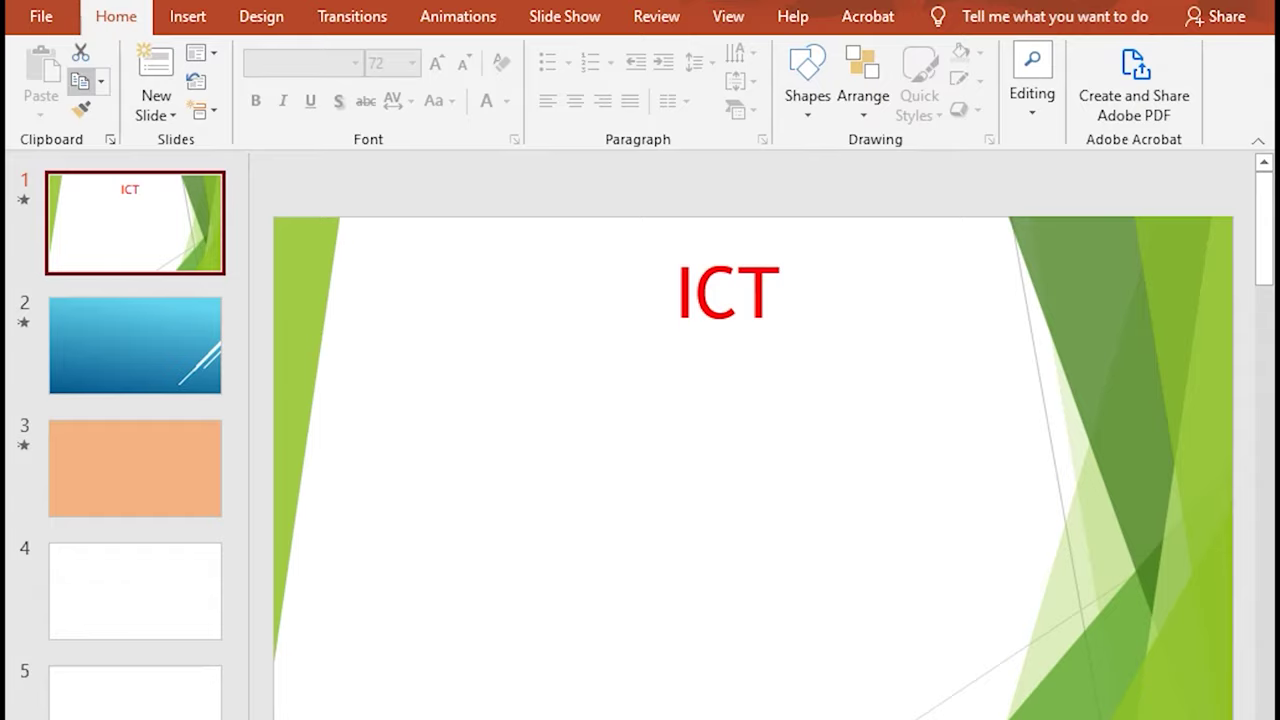
pyautogui.click(41, 16)
pyautogui.press('Down')
pyautogui.press('Down')
pyautogui.press('Down')
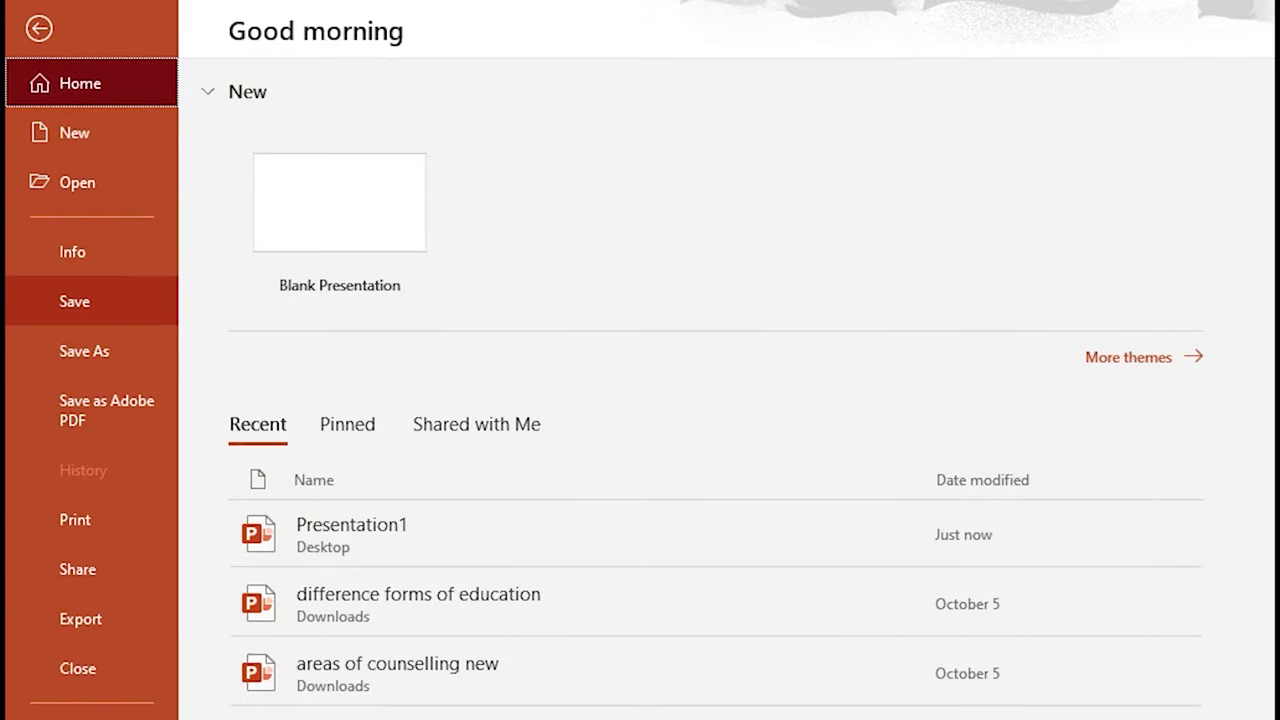
pyautogui.press('Return')
pyautogui.doubleClick(328, 289)
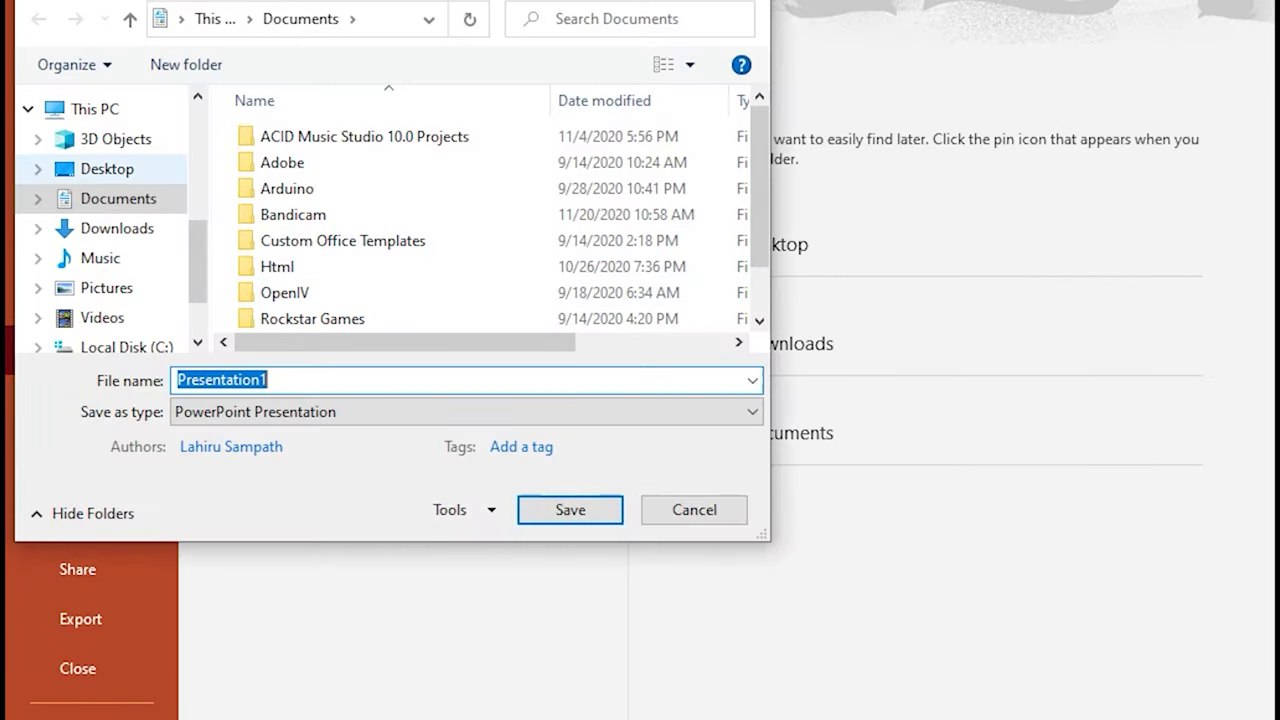
pyautogui.click(107, 169)
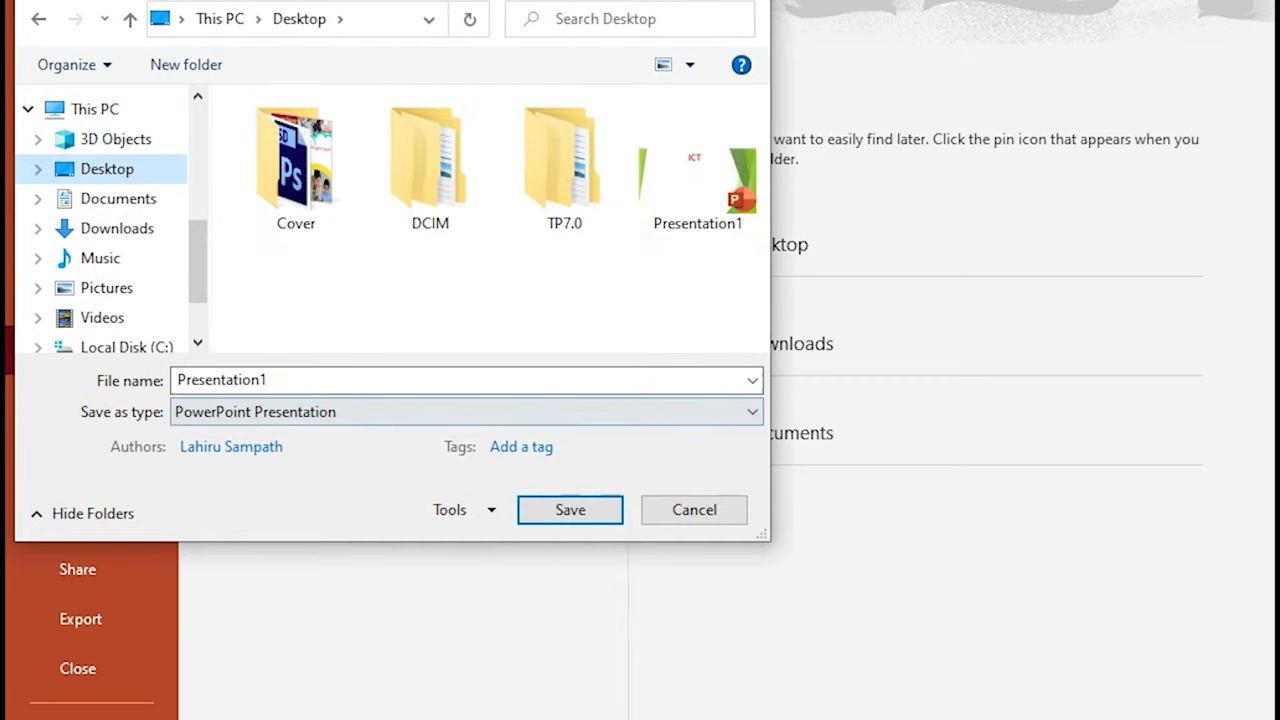
pyautogui.click(466, 411)
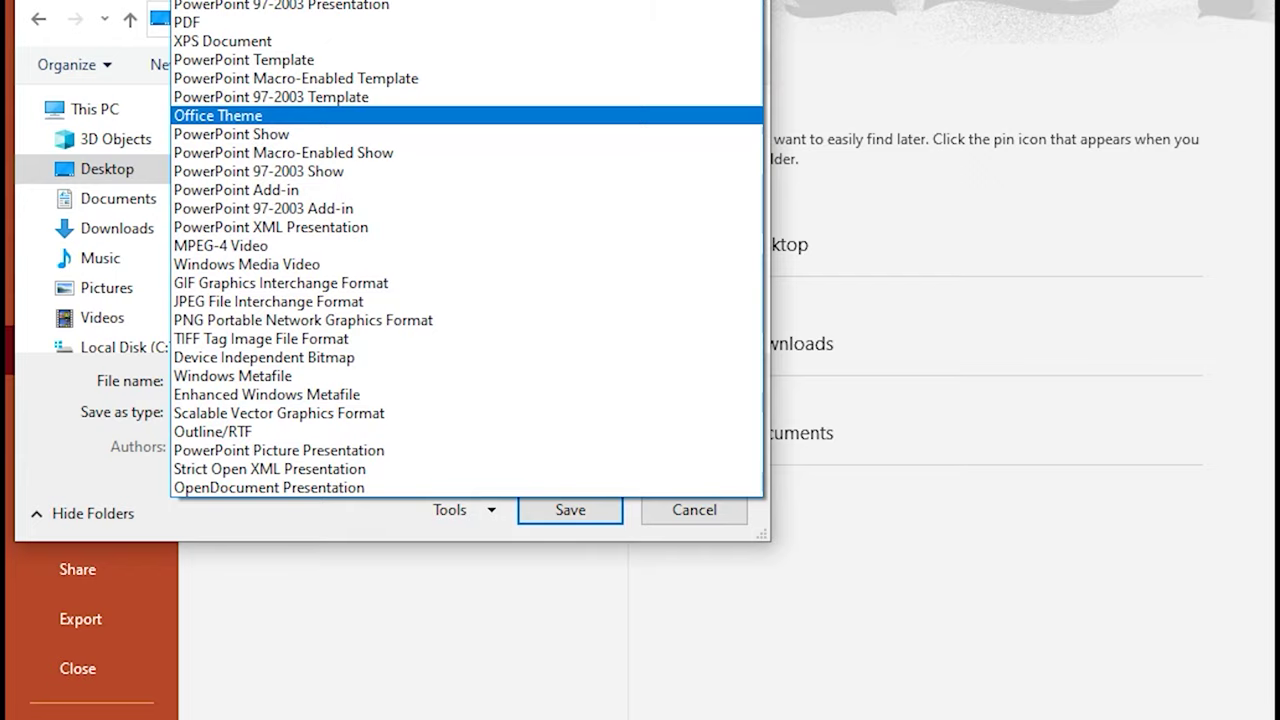
pyautogui.press('Return')
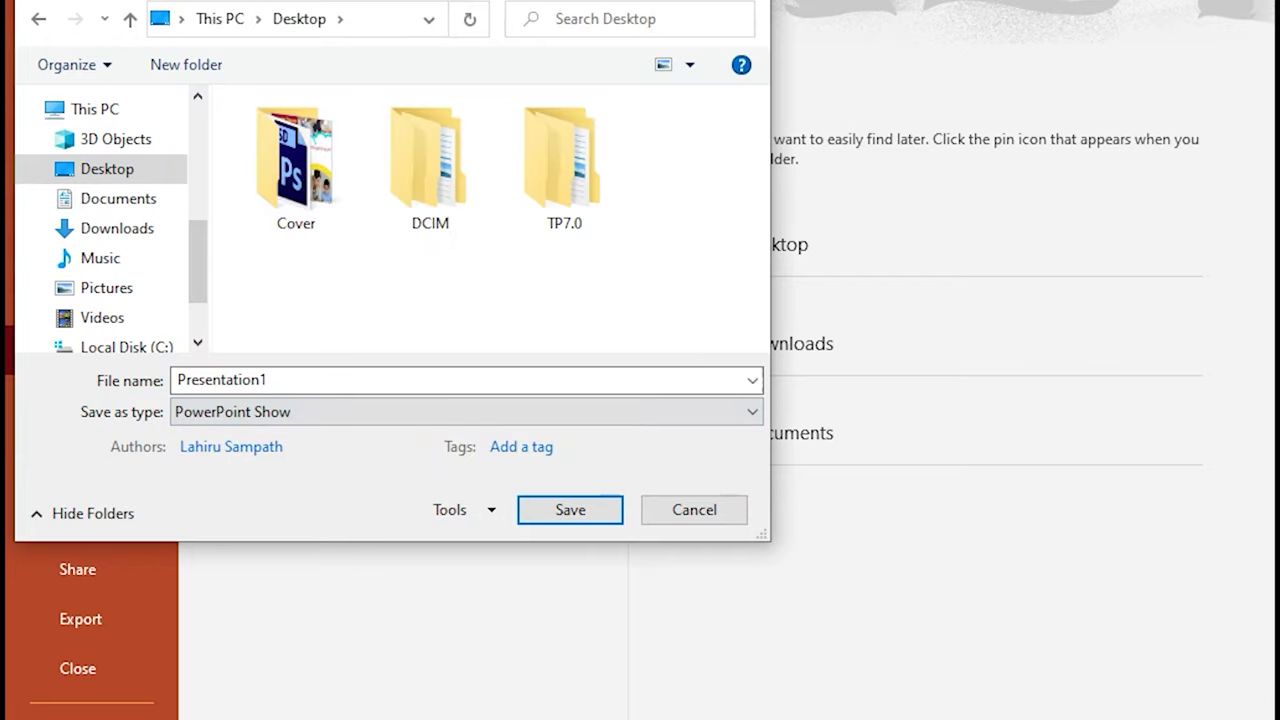
pyautogui.press('Return')
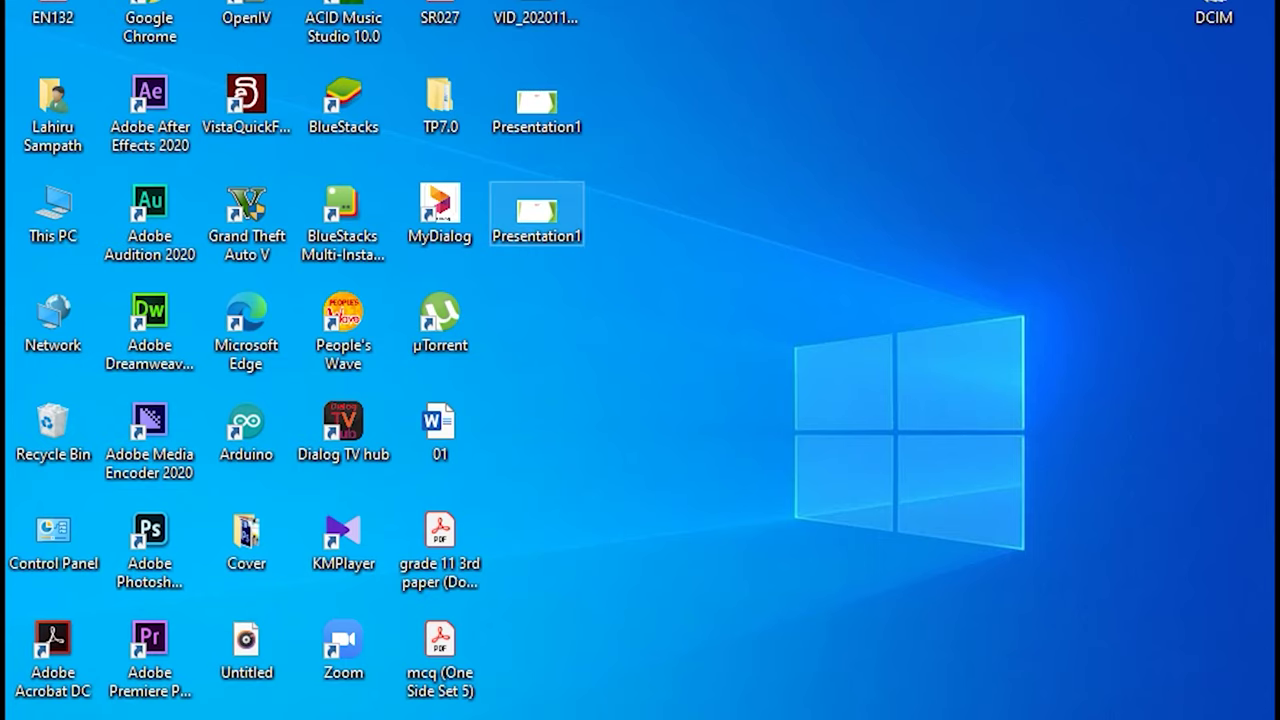
# Step: Check the file properties of the PowerPoint Show copy on the desktop, and play it through slide 3 before ending the show
pyautogui.rightClick(548, 213)
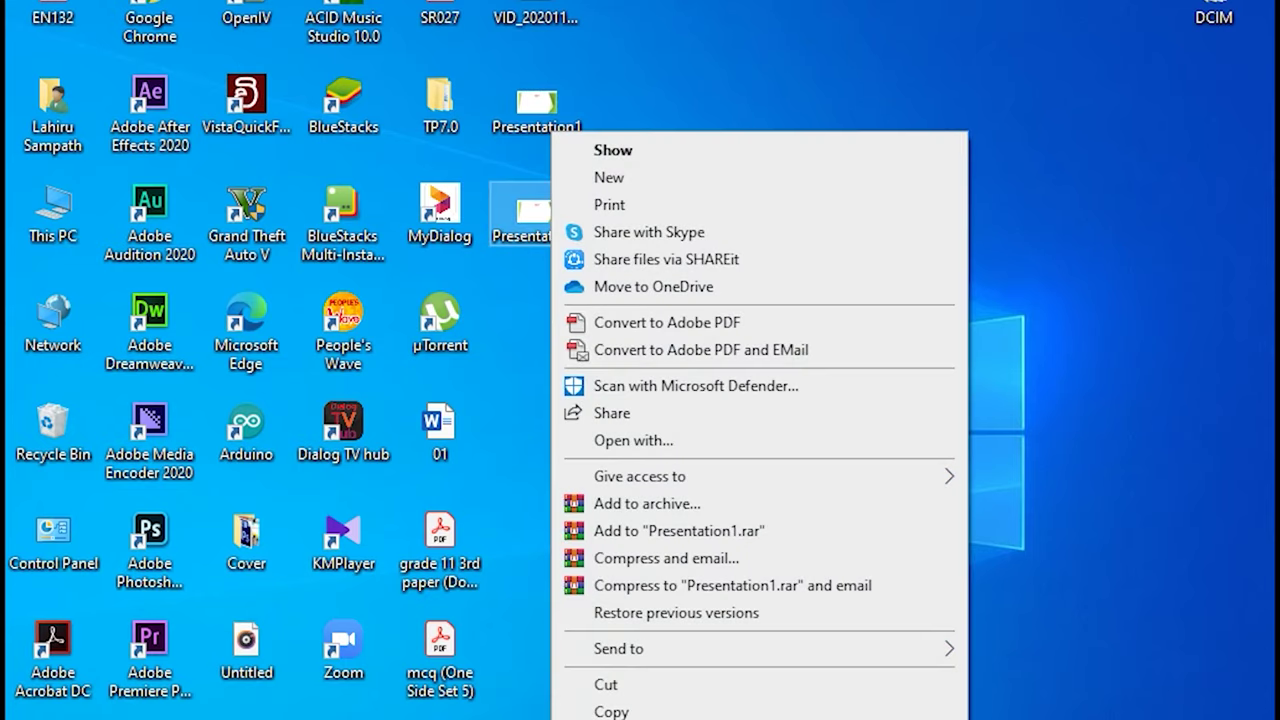
pyautogui.press('Escape')
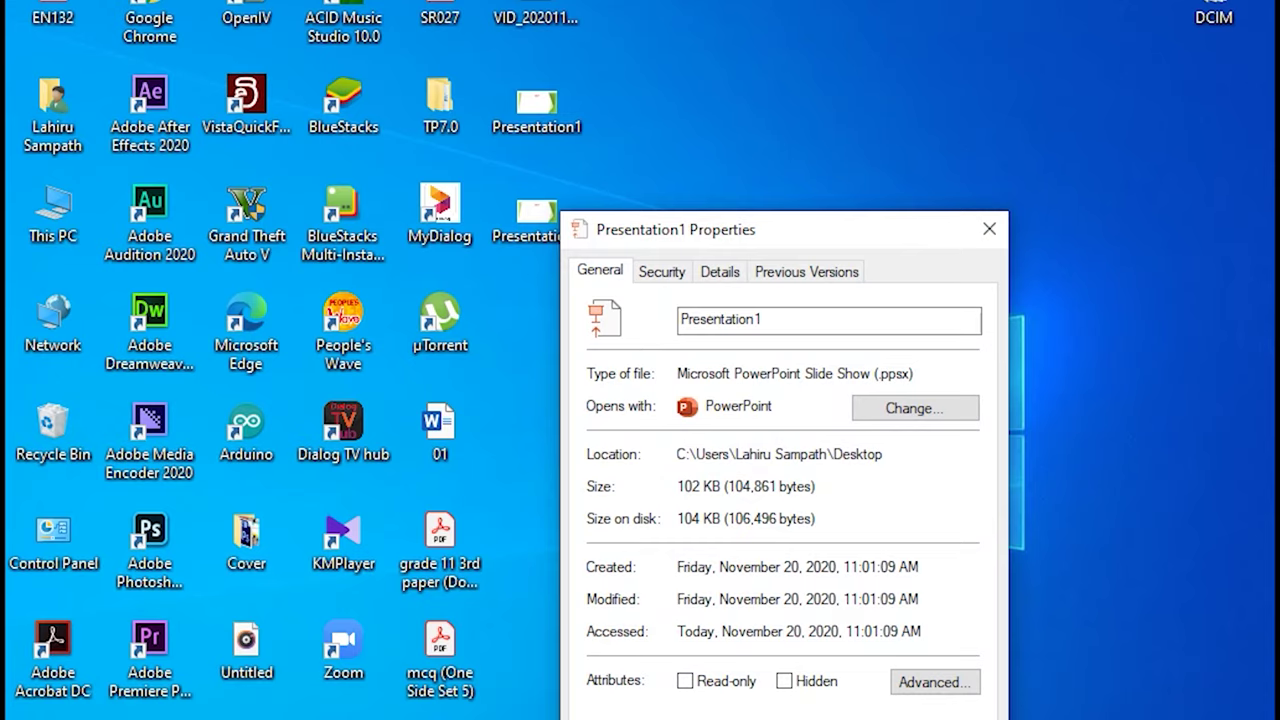
pyautogui.click(989, 229)
pyautogui.press('Return')
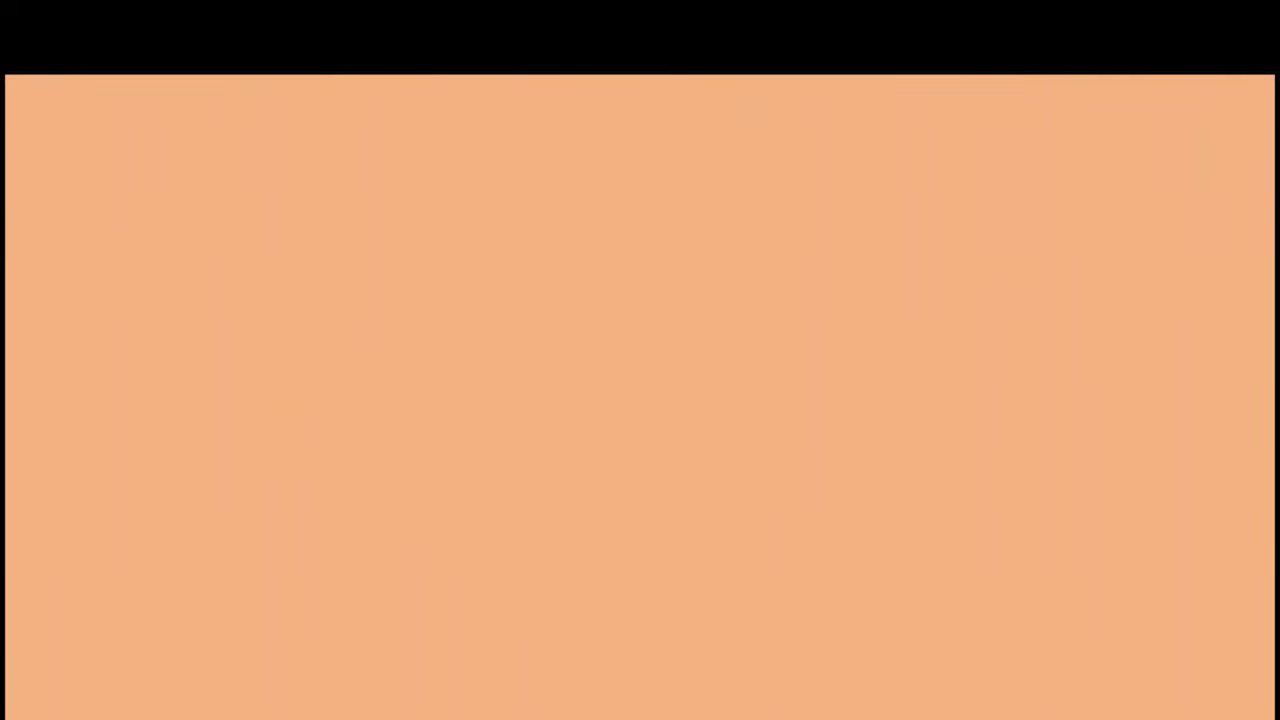
pyautogui.press('Escape')
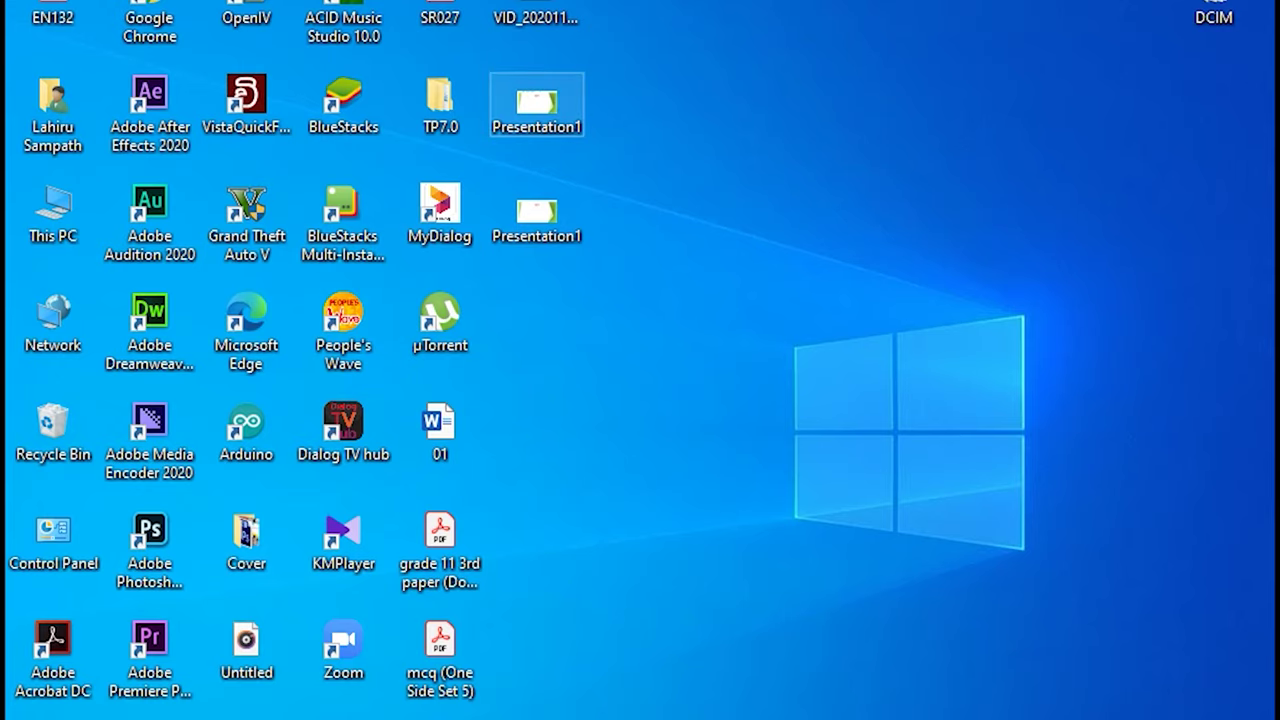
# Step: Open the editable Presentation1 file from the desktop and look through slides 1 to 3 in the editing view
pyautogui.doubleClick(536, 100)
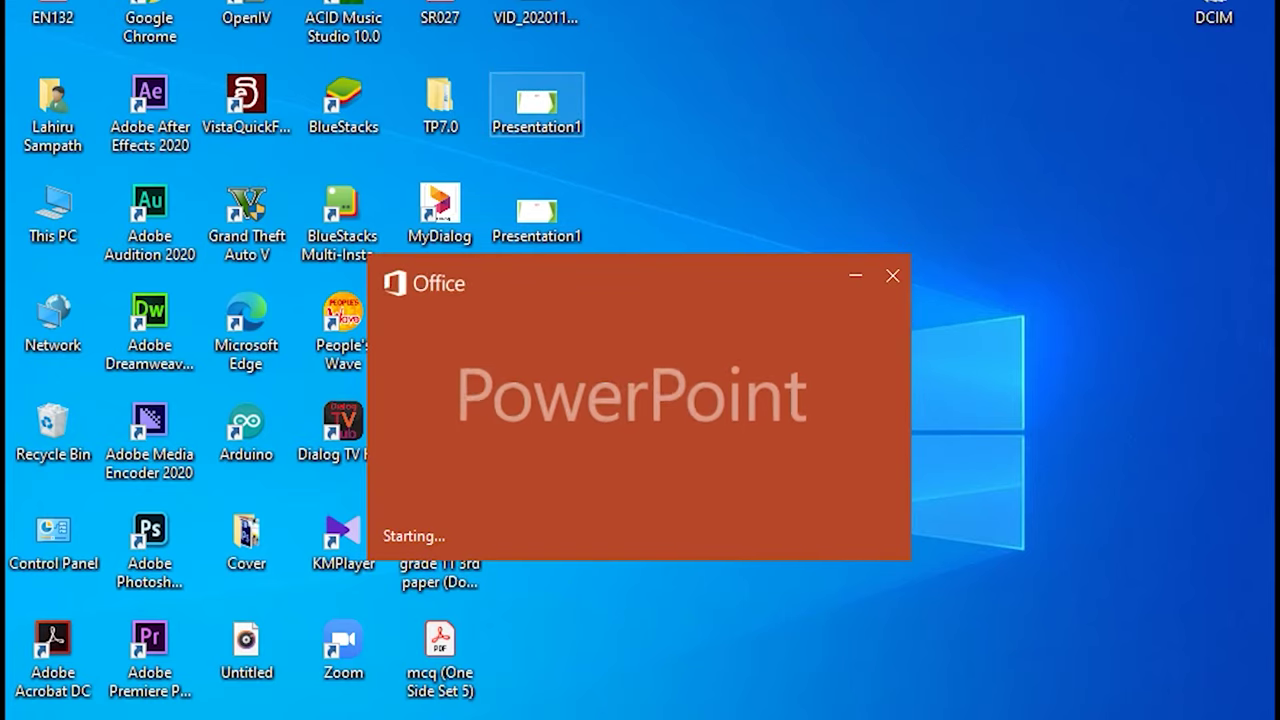
pyautogui.click(967, 72)
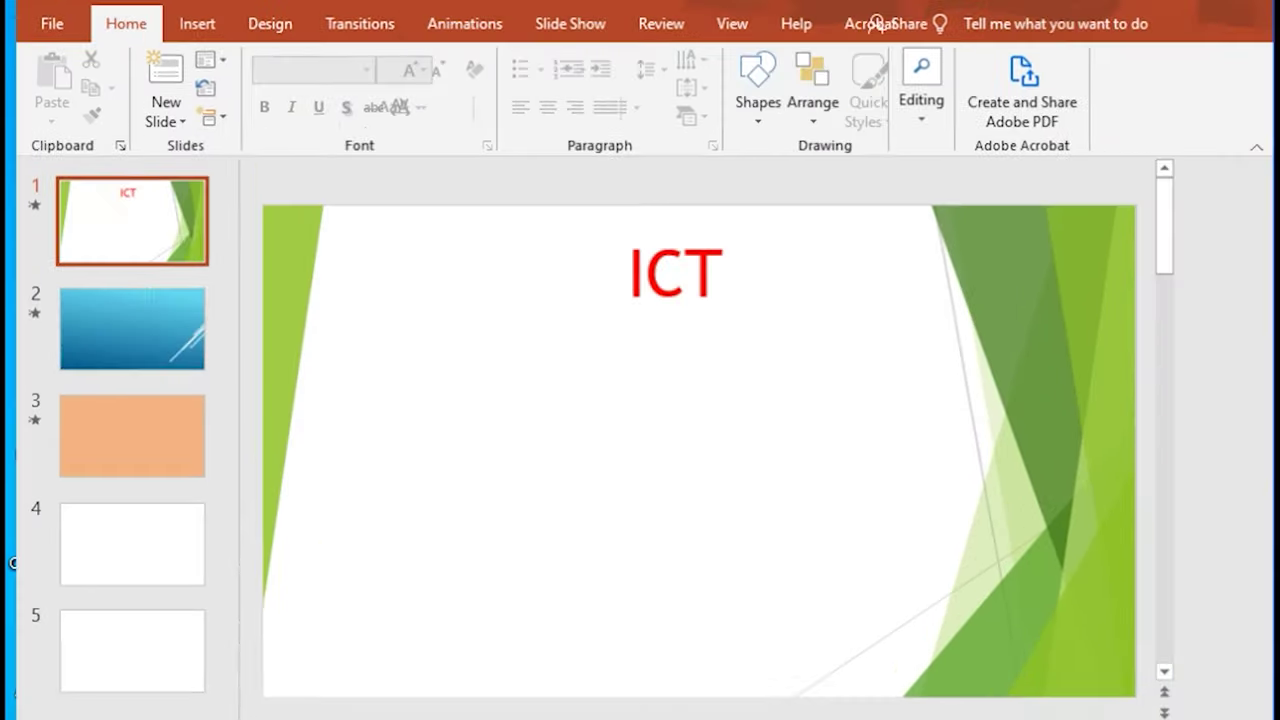
pyautogui.click(135, 345)
pyautogui.click(135, 468)
pyautogui.click(135, 345)
pyautogui.click(135, 222)
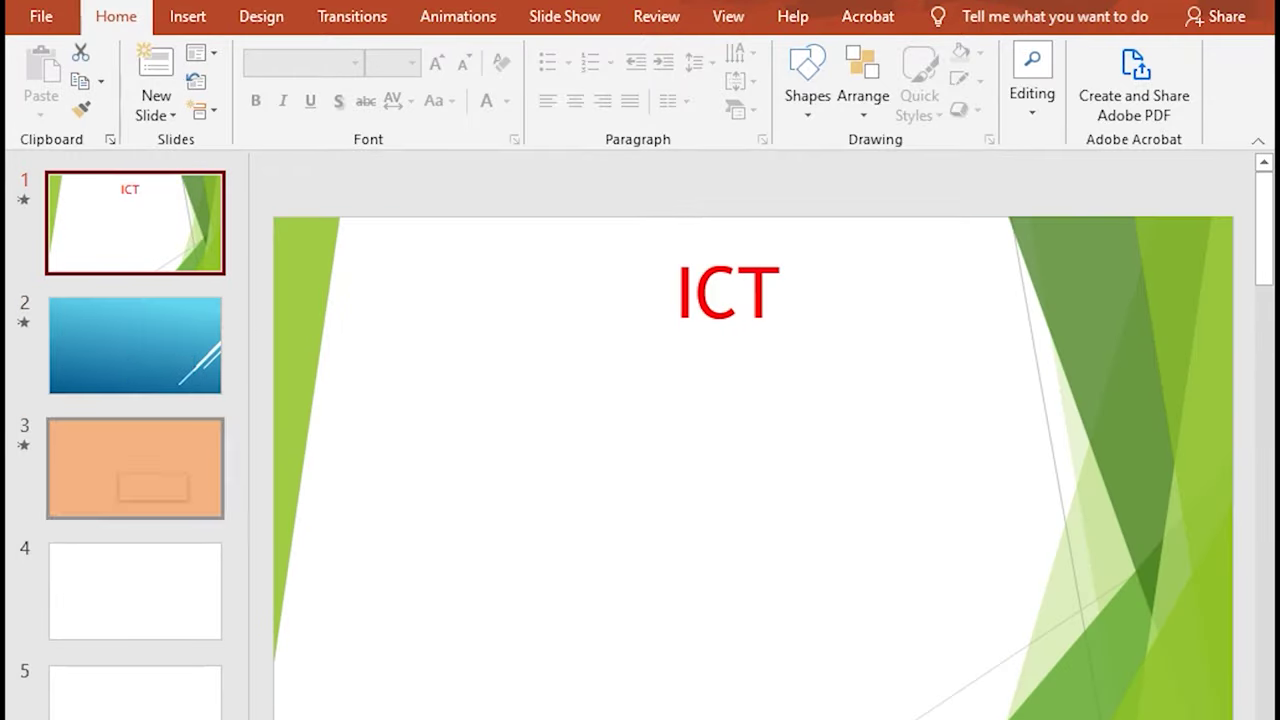
pyautogui.click(135, 468)
pyautogui.click(135, 345)
pyautogui.click(135, 222)
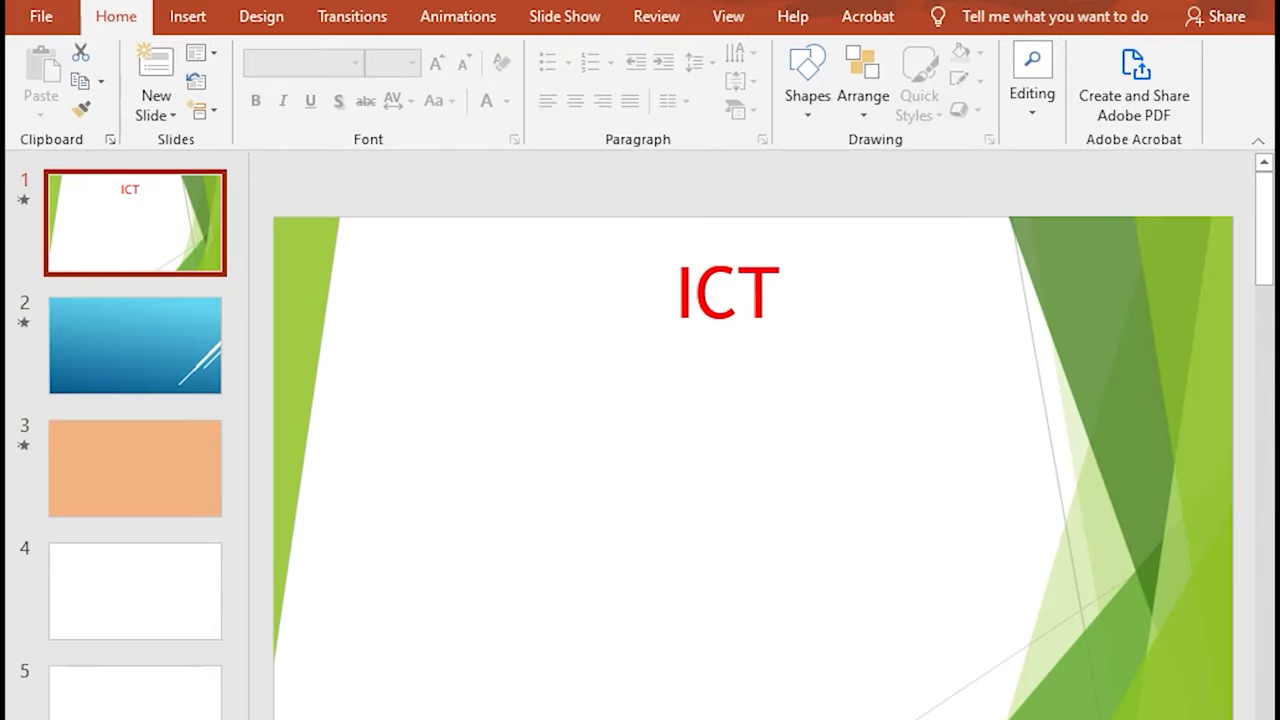